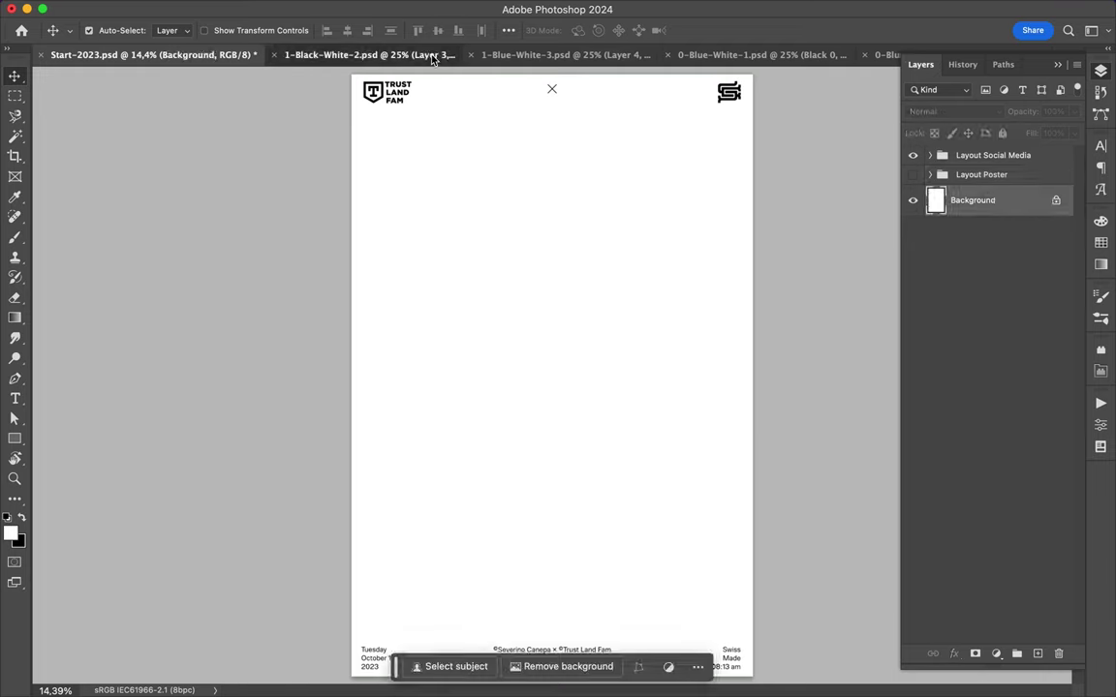
- Undo an early stencil 1 drop and convert the poster to 16 Bits/Channel
{"action": "left_click_drag", "start_coordinate": [552, 368], "coordinate": [490, 248]}
{"action": "left_click", "coordinate": [530, 274]}
{"action": "key", "text": "super+z"}
{"action": "left_click", "coordinate": [221, 9]}
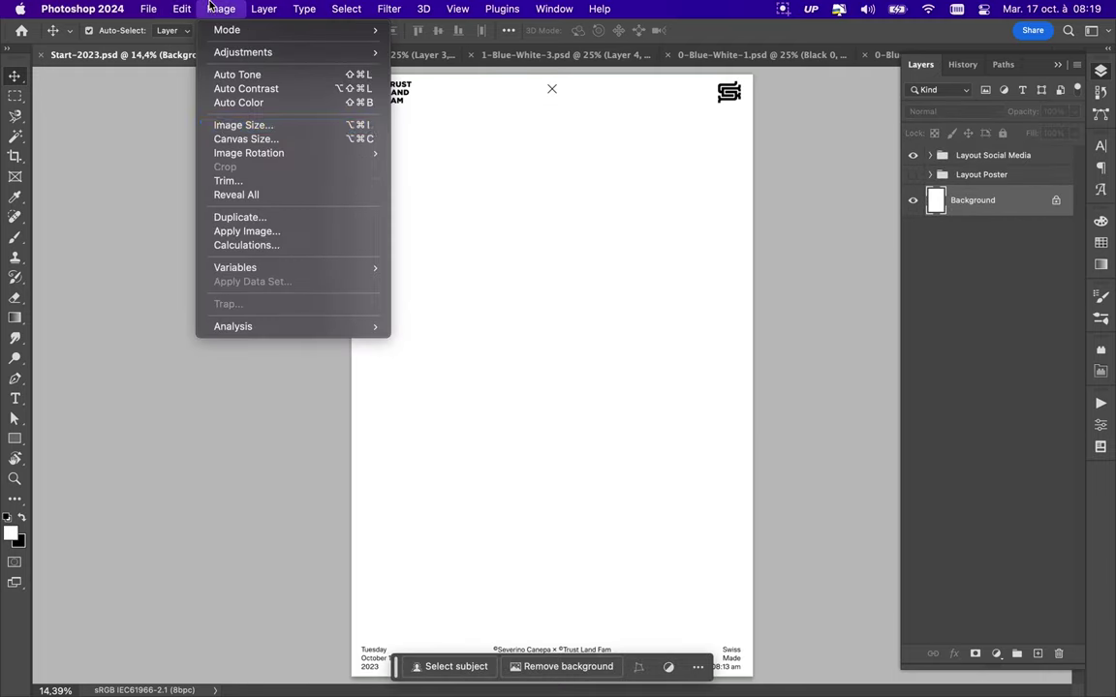
{"action": "left_click", "coordinate": [232, 138]}
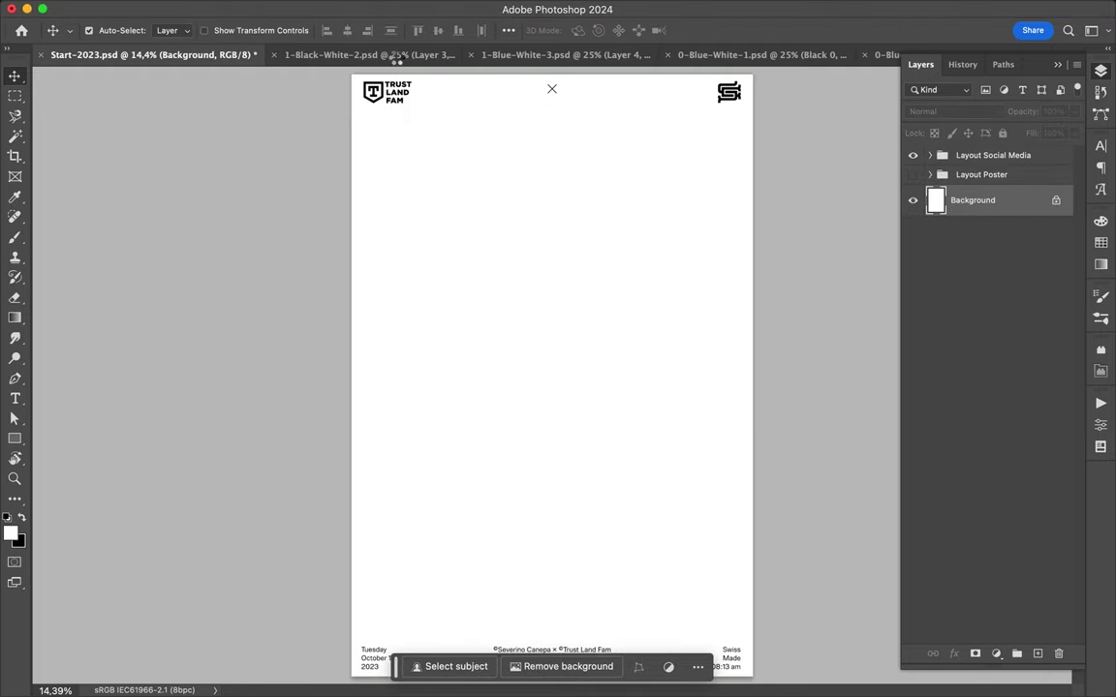
- Add the 1 from 1-Black-White-2 to the poster and close that source without saving
{"action": "left_click", "coordinate": [397, 54]}
{"action": "left_click_drag", "start_coordinate": [552, 368], "coordinate": [136, 55]}
{"action": "left_click", "coordinate": [349, 54]}
{"action": "key", "text": "super+w"}
{"action": "left_click", "coordinate": [557, 285]}
- Add the 1 from 1-Blue-White-3 and the black 0 from 0-Blue-White-1, then close those sources
{"action": "left_click", "coordinate": [368, 54]}
{"action": "mouse_move", "coordinate": [552, 369]}
{"action": "left_mouse_down"}
{"action": "mouse_move", "coordinate": [560, 495]}
{"action": "mouse_move", "coordinate": [532, 499]}
{"action": "left_mouse_up"}
{"action": "left_click", "coordinate": [601, 54]}
{"action": "mouse_move", "coordinate": [552, 369]}
{"action": "left_mouse_down"}
{"action": "mouse_move", "coordinate": [552, 235]}
{"action": "mouse_move", "coordinate": [619, 215]}
{"action": "left_mouse_up"}
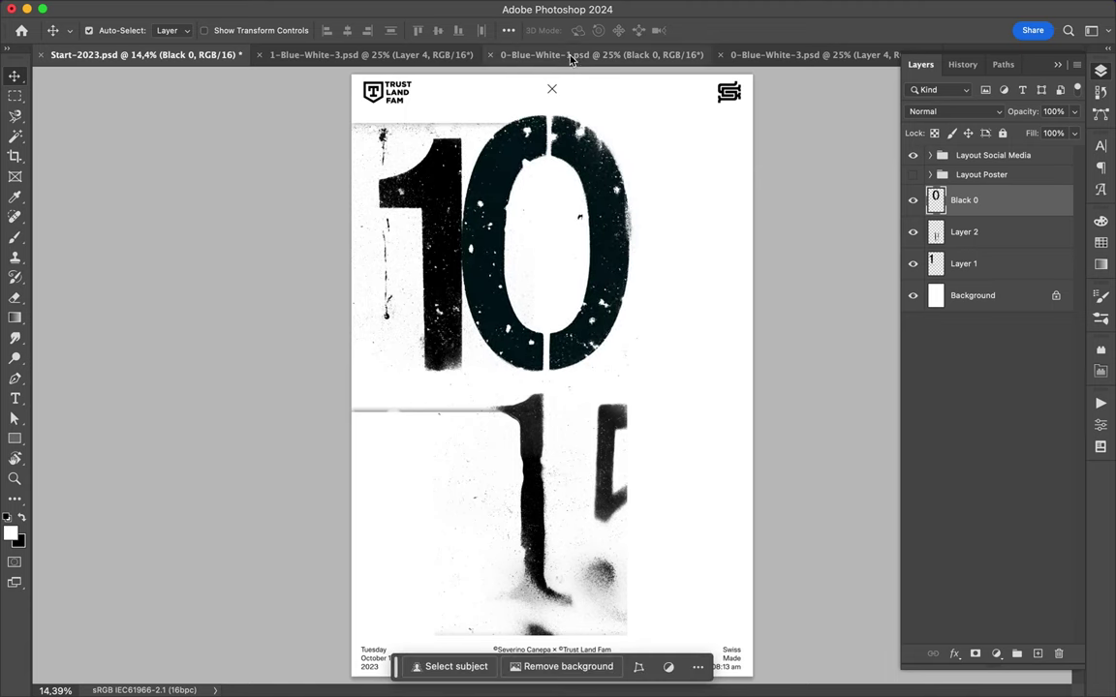
{"action": "left_click", "coordinate": [271, 55]}
{"action": "left_click", "coordinate": [258, 55]}
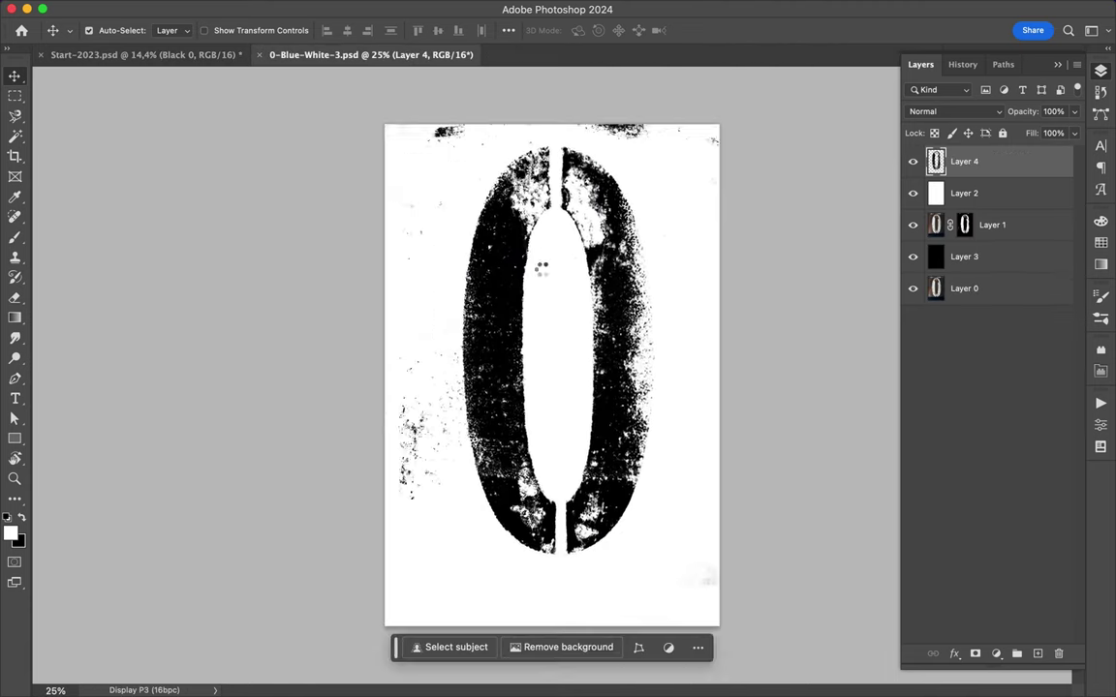
- Add the grunge 0 layer, resize the top-left 1, and erase its edges with a 124 px eraser
{"action": "left_click_drag", "start_coordinate": [228, 58], "coordinate": [626, 494]}
{"action": "left_click", "coordinate": [964, 295]}
{"action": "key", "text": "ctrl+t"}
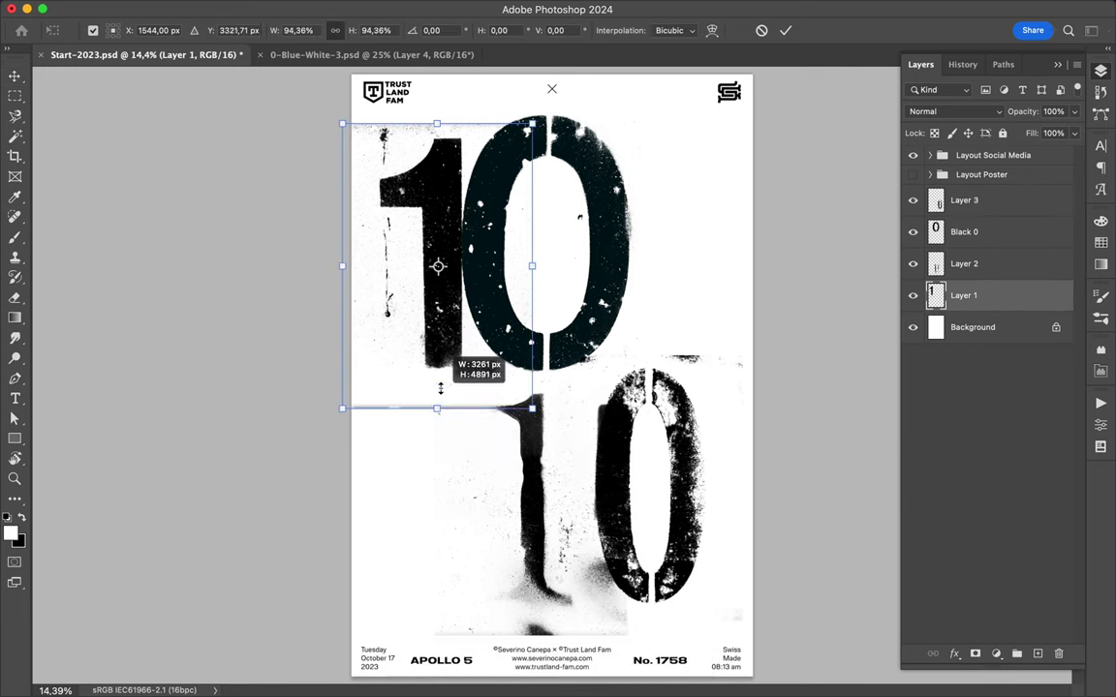
{"action": "key", "text": "Return"}
{"action": "key", "text": "e"}
{"action": "left_click", "coordinate": [111, 30]}
{"action": "left_click_drag", "start_coordinate": [102, 75], "coordinate": [137, 75]}
{"action": "left_click", "coordinate": [377, 386]}
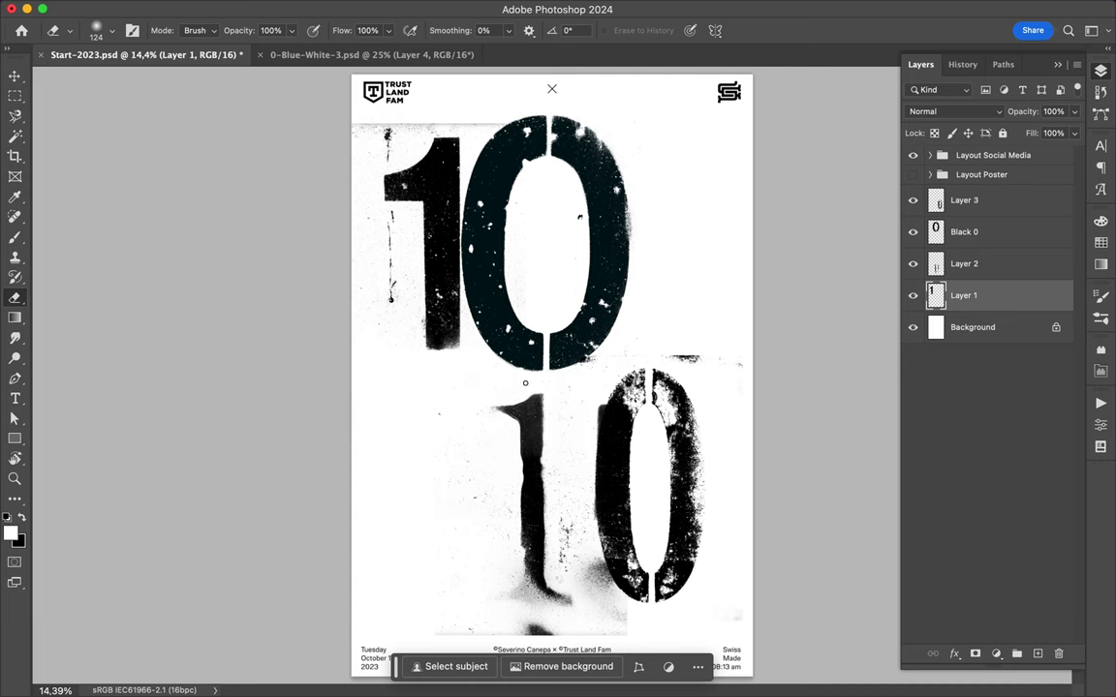
- Reposition the lower 0 and scale it up to about 115%
{"action": "key", "text": "v"}
{"action": "left_click", "coordinate": [564, 374]}
{"action": "key", "text": "ctrl+t"}
{"action": "left_click_drag", "start_coordinate": [743, 355], "coordinate": [770, 314]}
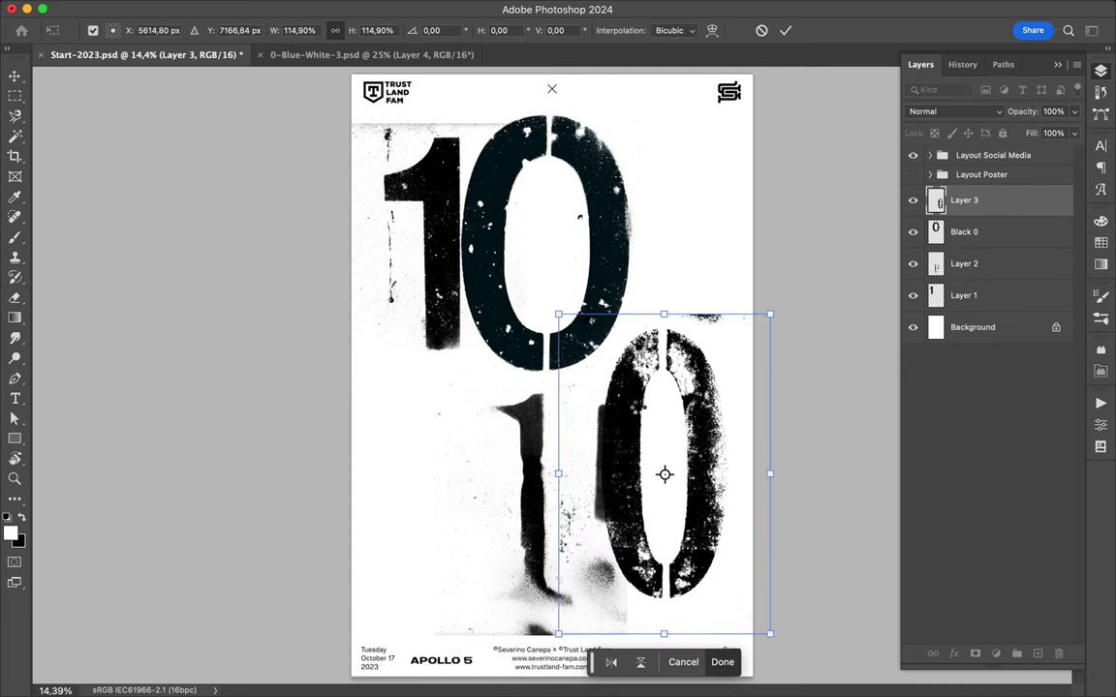
{"action": "key", "text": "Return"}
{"action": "left_click_drag", "start_coordinate": [664, 473], "coordinate": [657, 487]}
- Shift the top 1 against its 0, move the top 10 down-right and the bottom 10 up-left
{"action": "left_click", "coordinate": [964, 295]}
{"action": "key", "text": "ctrl+t"}
{"action": "left_click_drag", "start_coordinate": [418, 250], "coordinate": [447, 250]}
{"action": "key", "text": "Return"}
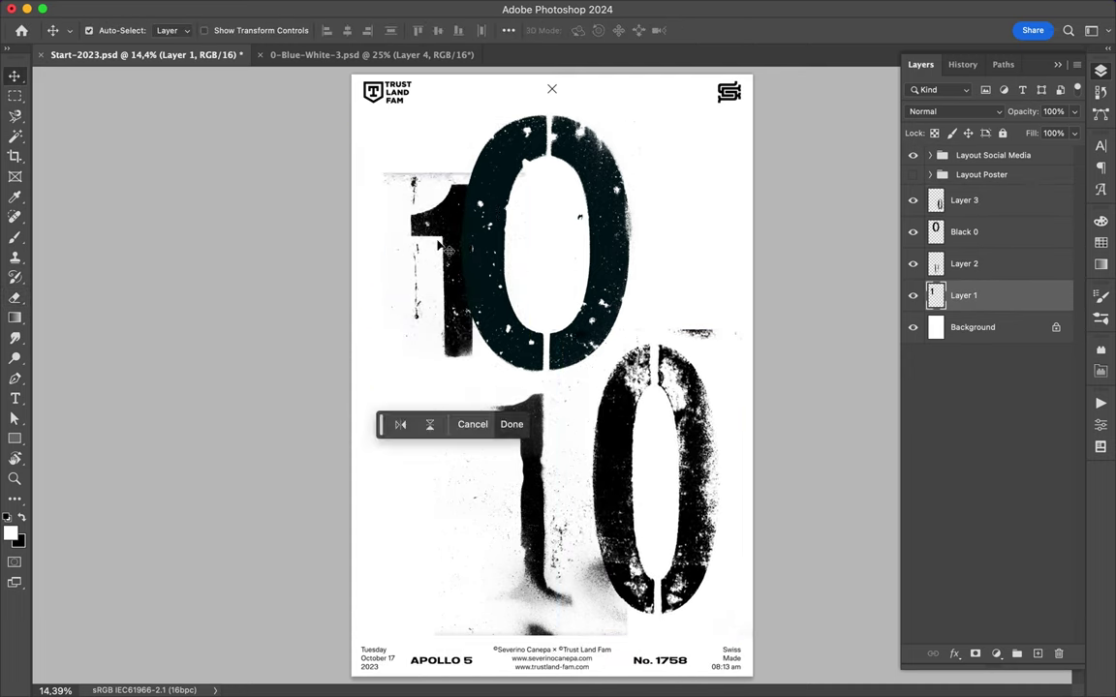
{"action": "left_click_drag", "start_coordinate": [479, 194], "coordinate": [496, 213]}
{"action": "left_click", "coordinate": [523, 465]}
{"action": "left_click", "coordinate": [629, 460], "text": "shift"}
{"action": "left_click_drag", "start_coordinate": [632, 446], "coordinate": [621, 427]}
- Draw a tilted four-point shape beneath the number layers and fill it light grey
{"action": "key", "text": "p"}
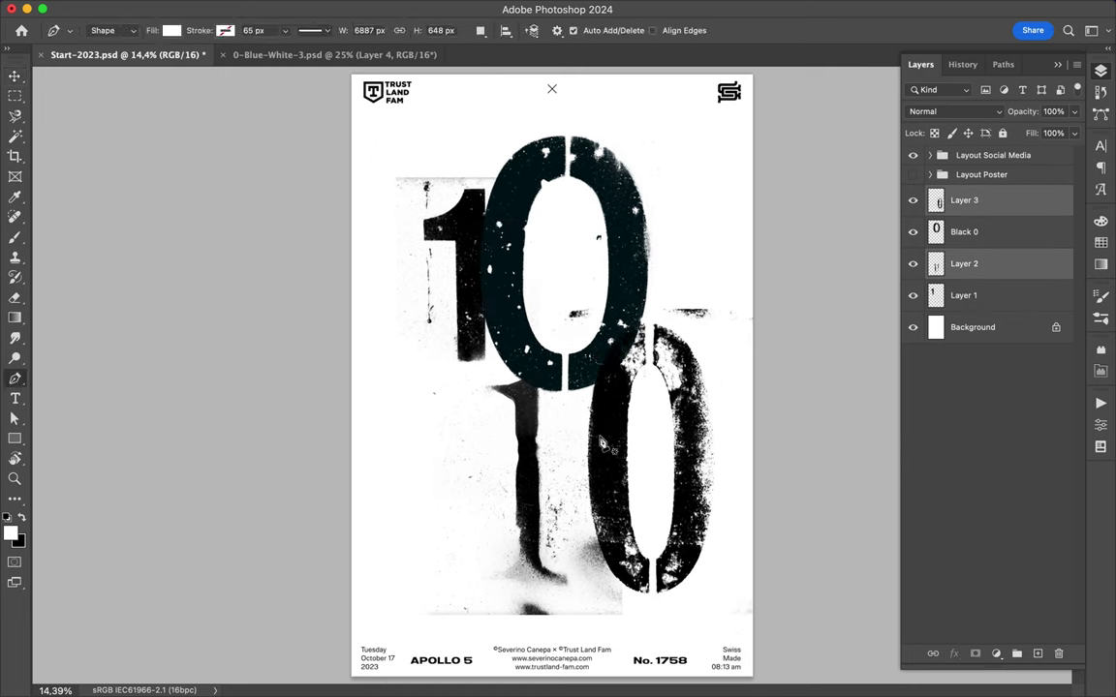
{"action": "left_click", "coordinate": [453, 229]}
{"action": "left_click", "coordinate": [581, 153]}
{"action": "left_click", "coordinate": [703, 531]}
{"action": "left_click", "coordinate": [534, 583]}
{"action": "left_click", "coordinate": [454, 230]}
{"action": "left_click_drag", "start_coordinate": [956, 211], "coordinate": [957, 312]}
{"action": "left_click", "coordinate": [1100, 242]}
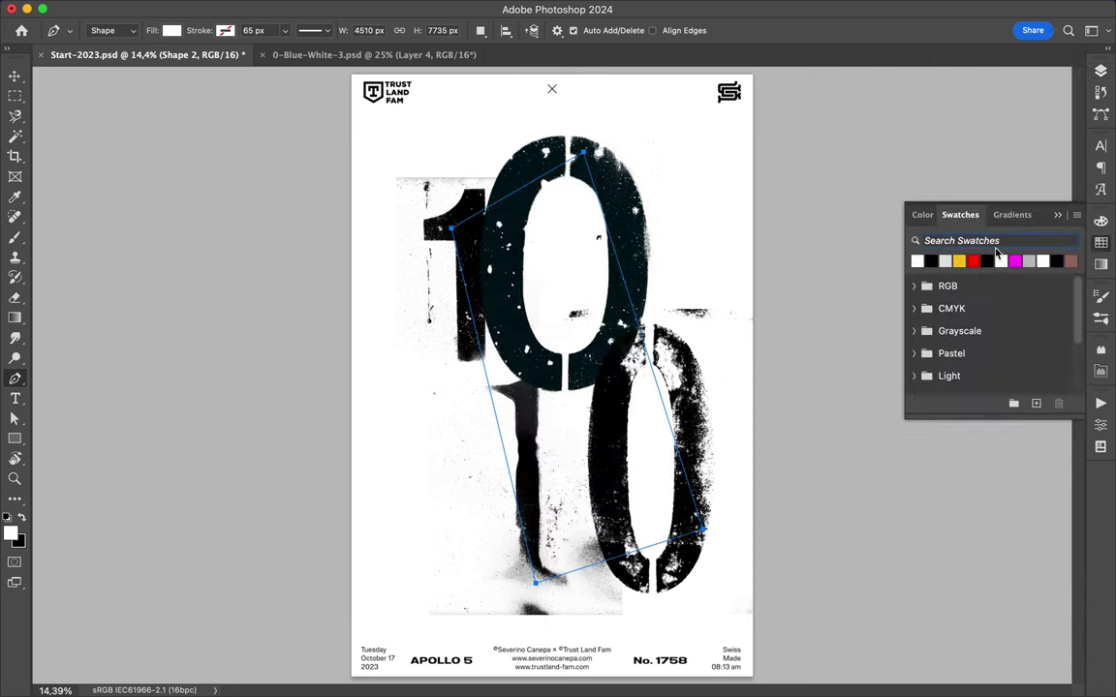
{"action": "left_click", "coordinate": [927, 258]}
{"action": "key", "text": "v"}
- Add a new layer and pick dry-brush tips, ending on a 1864 px brush at 0°
{"action": "left_click", "coordinate": [1037, 656]}
{"action": "key", "text": "b"}
{"action": "left_click", "coordinate": [50, 30]}
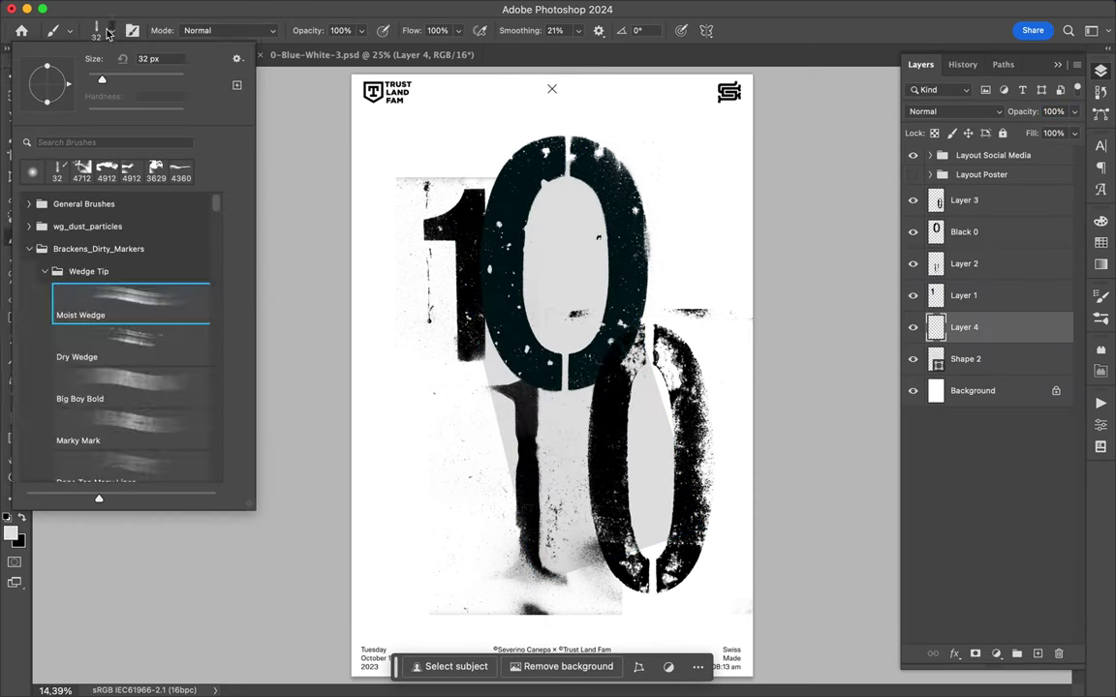
{"action": "left_click", "coordinate": [108, 361]}
{"action": "scroll", "coordinate": [107, 368], "scroll_direction": "down", "scroll_amount": 2}
{"action": "double_click", "coordinate": [106, 331]}
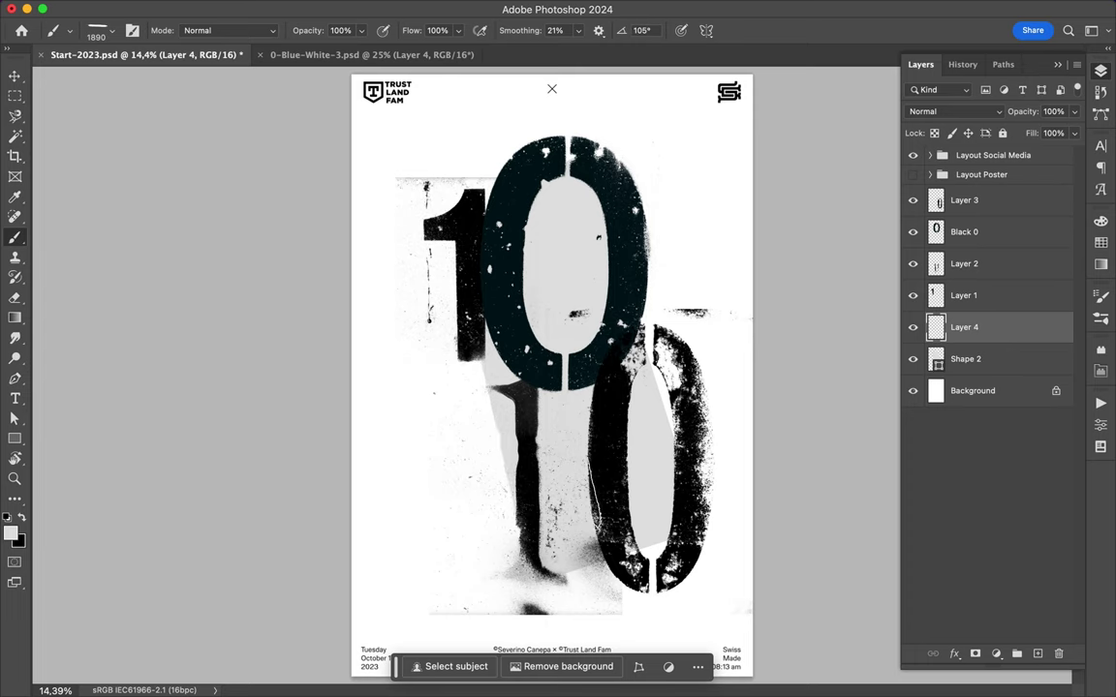
{"action": "left_click", "coordinate": [51, 30]}
{"action": "double_click", "coordinate": [107, 373]}
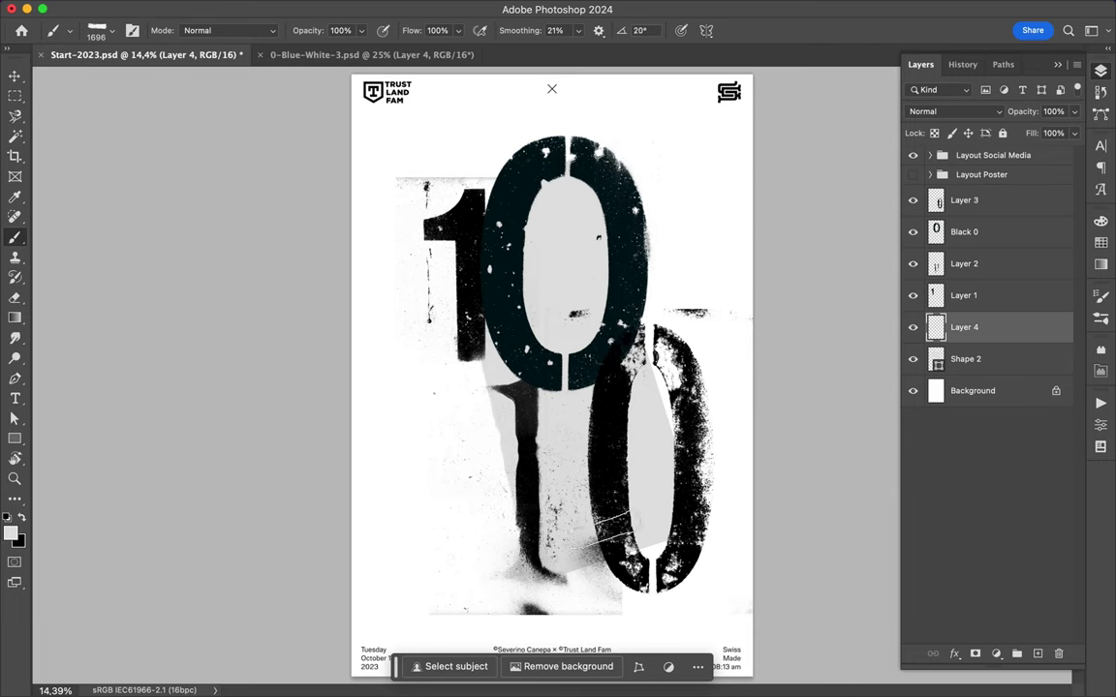
{"action": "left_click", "coordinate": [50, 30]}
{"action": "double_click", "coordinate": [106, 418]}
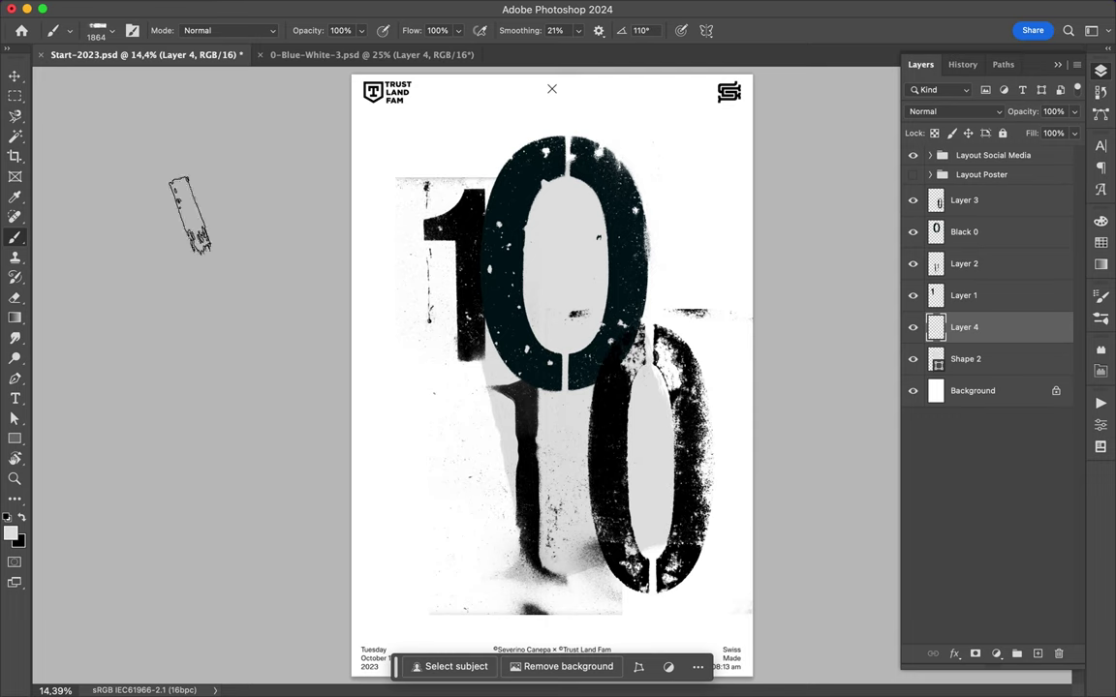
- Choose a large spray paint brush and paint a light-grey stroke across the upper right
{"action": "left_click", "coordinate": [105, 30]}
{"action": "scroll", "coordinate": [97, 339], "scroll_direction": "down", "scroll_amount": 3}
{"action": "left_click", "coordinate": [125, 319]}
{"action": "key", "text": "Return"}
{"action": "left_click", "coordinate": [104, 30]}
{"action": "left_click", "coordinate": [620, 184]}
{"action": "left_click", "coordinate": [110, 34]}
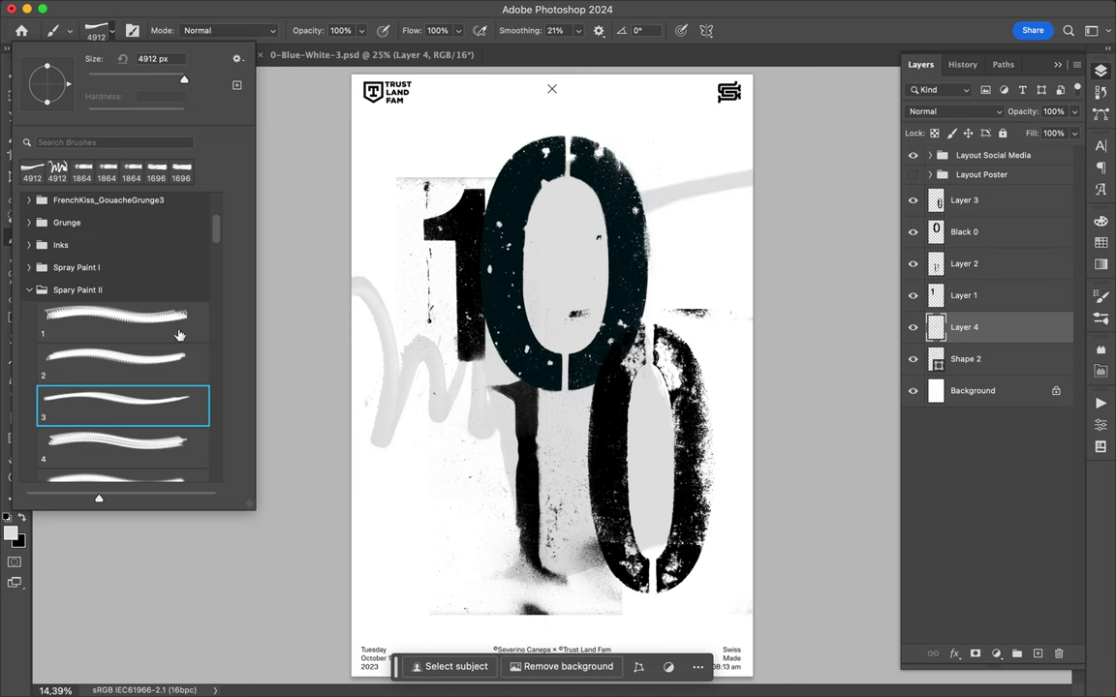
{"action": "left_click", "coordinate": [377, 407]}
{"action": "left_click", "coordinate": [105, 30]}
{"action": "scroll", "coordinate": [153, 361], "scroll_direction": "down", "scroll_amount": 2}
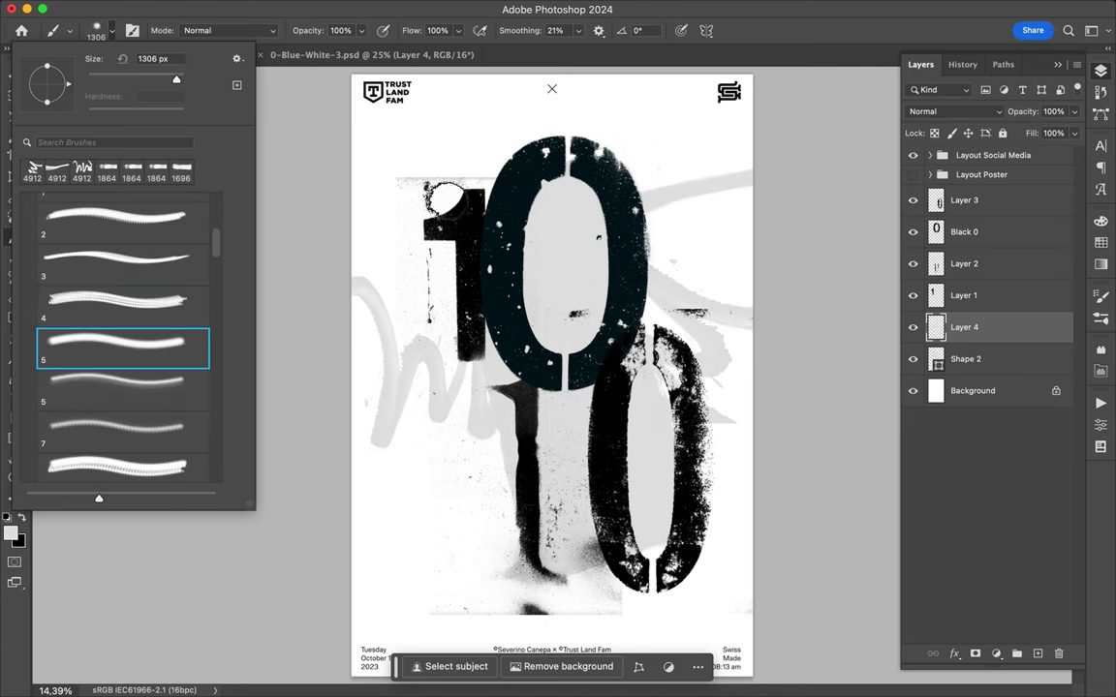
{"action": "left_click", "coordinate": [444, 199]}
- Move Layer 5 between Layer 1 and Layer 4, then select Layer 2
{"action": "key", "text": "ctrl+shift+bracketright"}
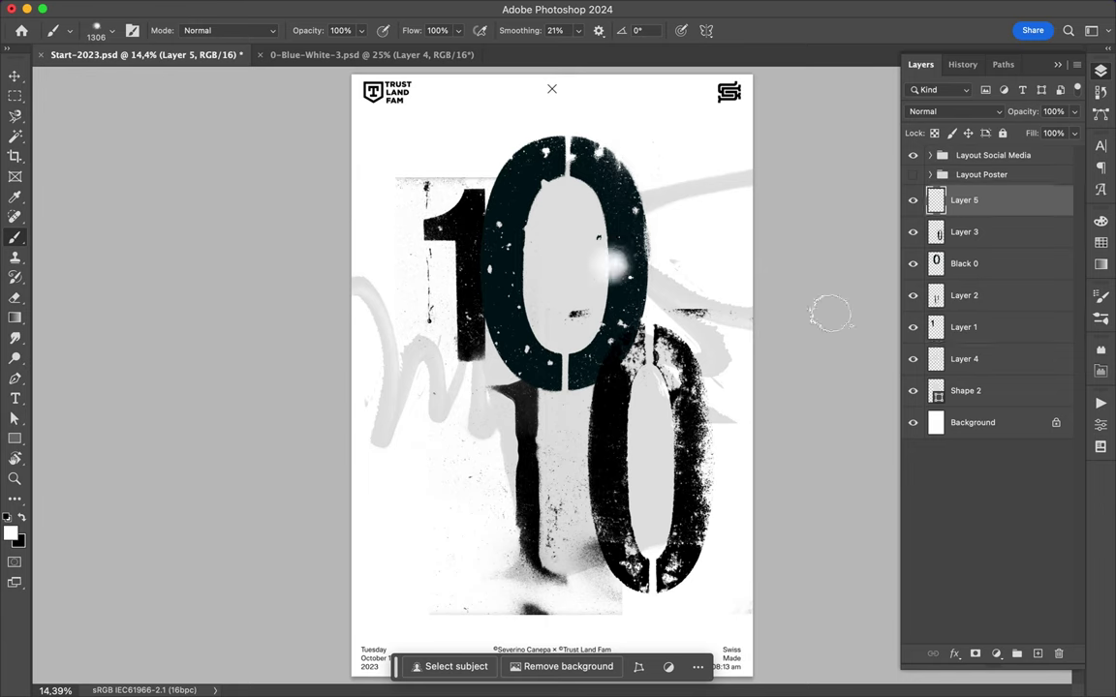
{"action": "left_click_drag", "start_coordinate": [964, 200], "coordinate": [972, 334]}
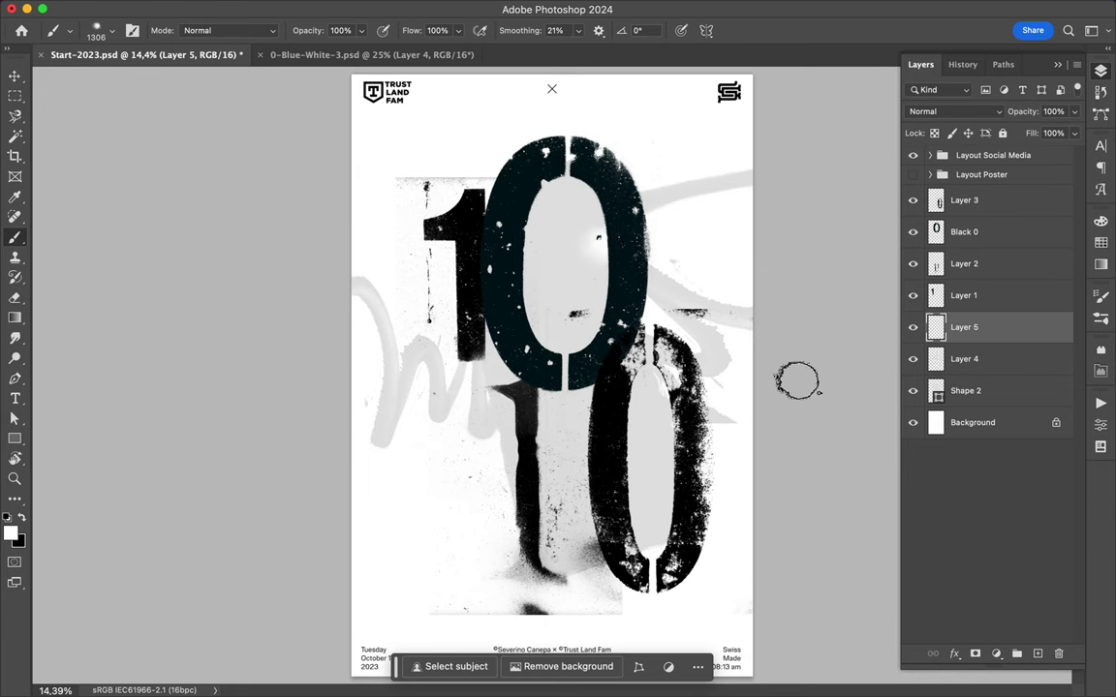
{"action": "key", "text": "v"}
{"action": "left_click", "coordinate": [964, 263]}
- Fill the 0's hole with a yellow shape and place Shape 3 between Layer 5 and Layer 4
{"action": "key", "text": "p"}
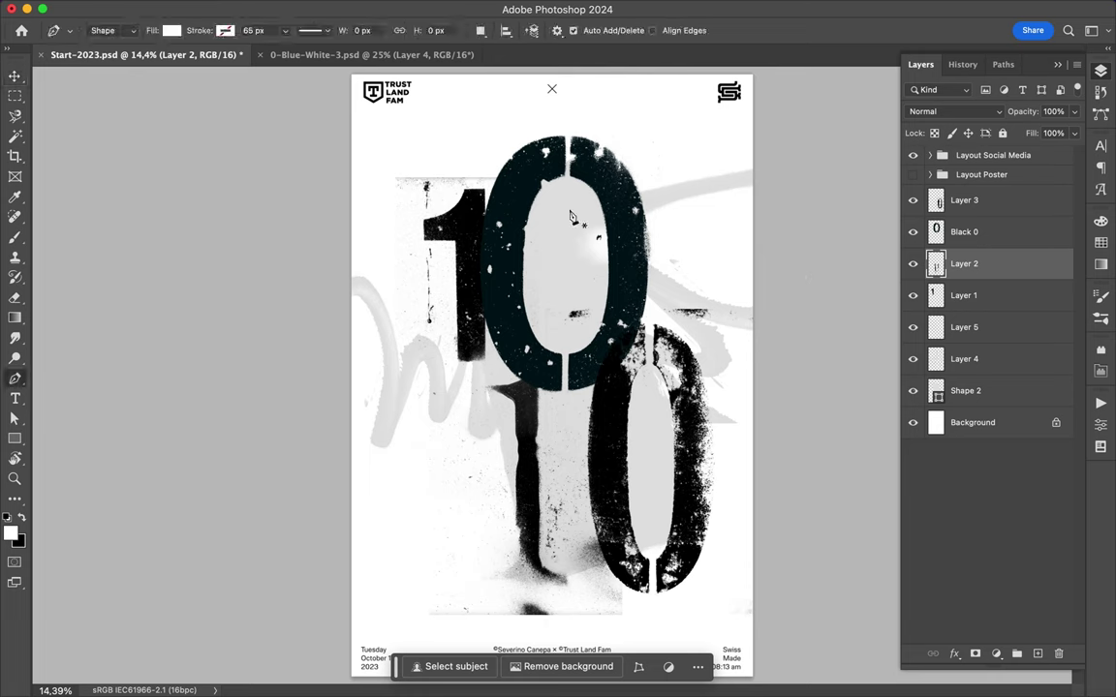
{"action": "left_click", "coordinate": [620, 177]}
{"action": "left_click", "coordinate": [556, 161]}
{"action": "left_click", "coordinate": [577, 369]}
{"action": "left_click", "coordinate": [504, 250]}
{"action": "left_click", "coordinate": [556, 163]}
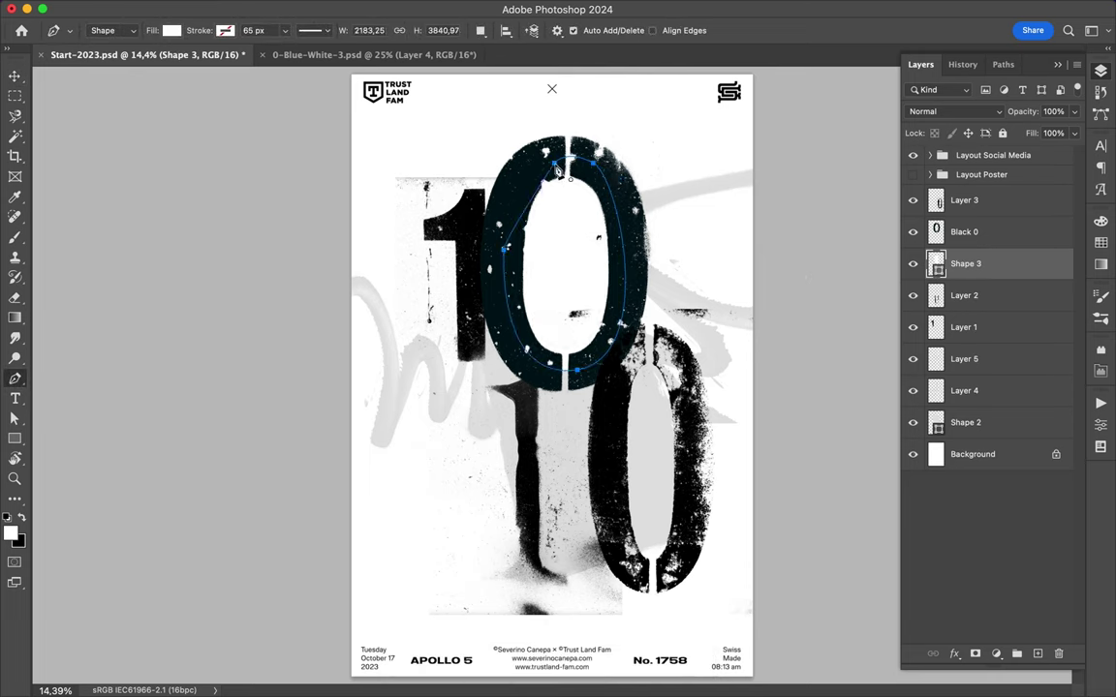
{"action": "left_click", "coordinate": [1100, 242]}
{"action": "left_click", "coordinate": [945, 257]}
{"action": "key", "text": "v"}
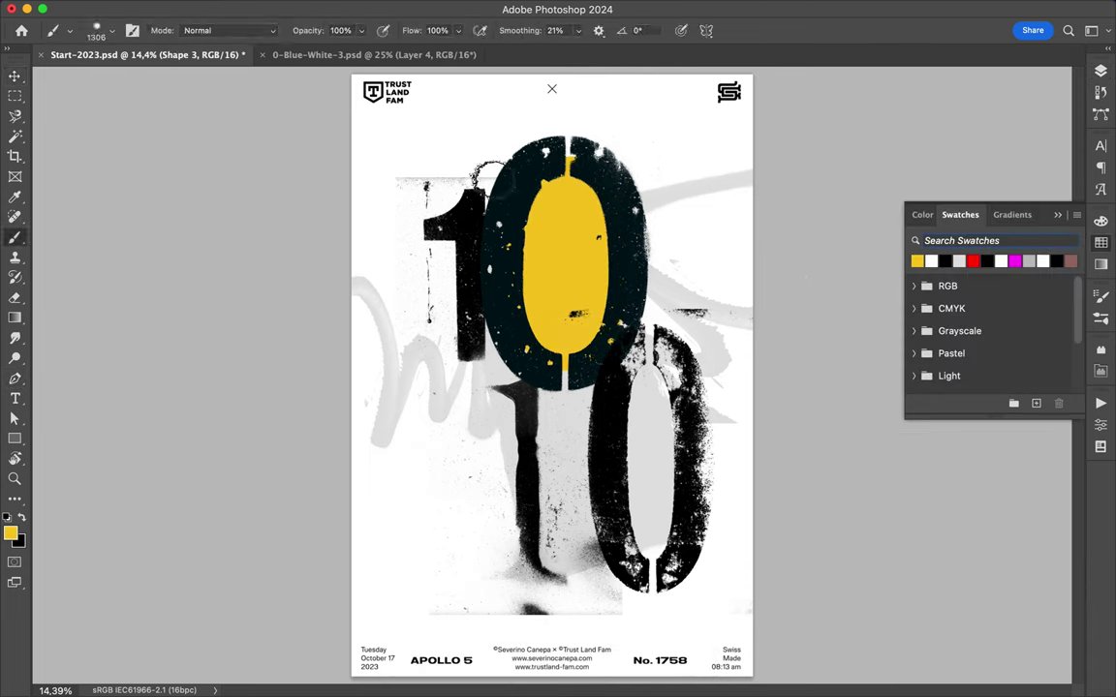
{"action": "left_click_drag", "start_coordinate": [965, 263], "coordinate": [975, 375]}
- Choose a spray brush and spray a yellow dab above the 0
{"action": "key", "text": "b"}
{"action": "left_click", "coordinate": [111, 30]}
{"action": "left_click", "coordinate": [97, 386]}
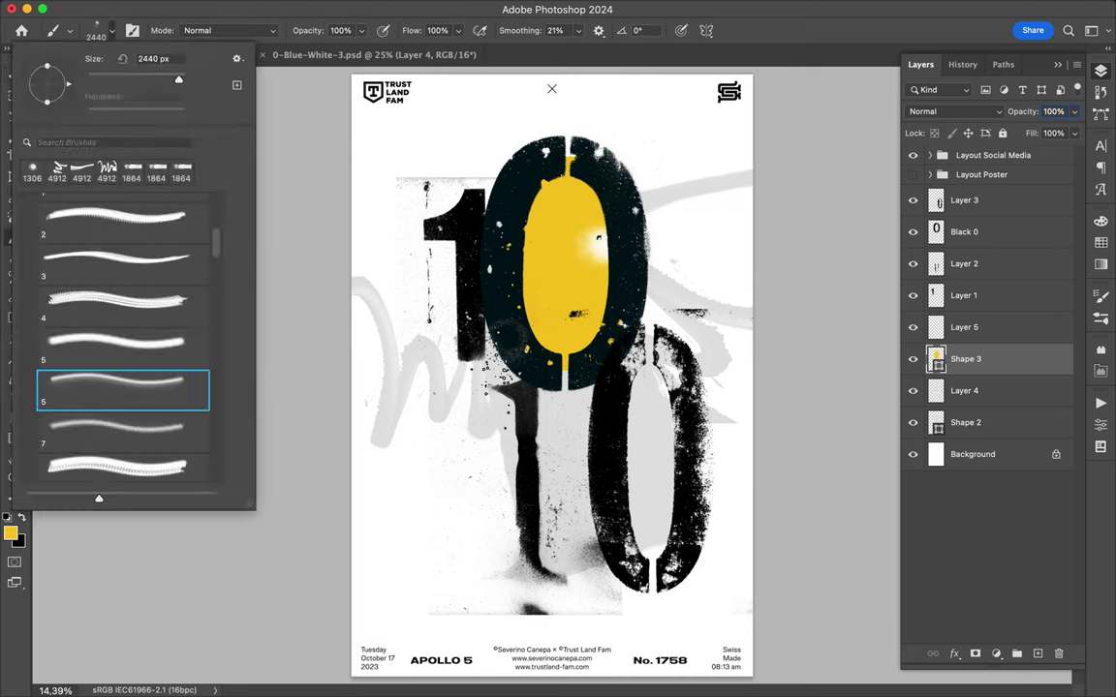
{"action": "left_click", "coordinate": [111, 30]}
{"action": "left_click", "coordinate": [111, 30]}
{"action": "left_click", "coordinate": [97, 455]}
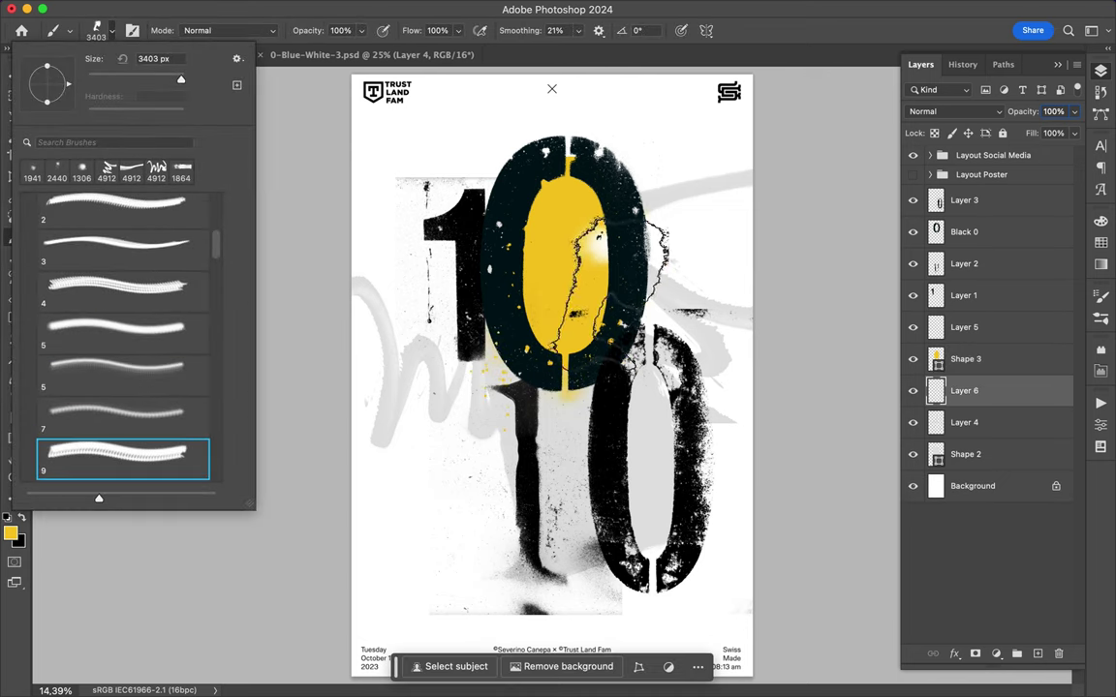
{"action": "left_click", "coordinate": [111, 30]}
{"action": "left_click", "coordinate": [97, 329]}
{"action": "left_click", "coordinate": [111, 30]}
{"action": "left_click", "coordinate": [97, 383]}
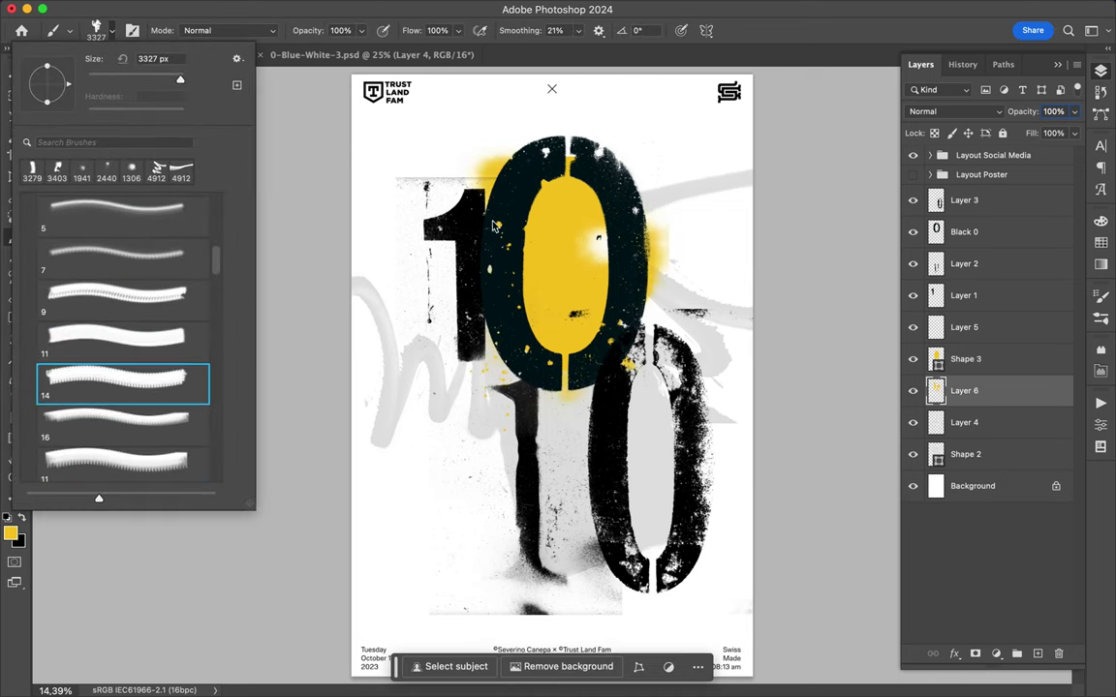
{"action": "left_click", "coordinate": [543, 136]}
- Paint yellow drips at the top right with drip brush 16
{"action": "left_click", "coordinate": [97, 29]}
{"action": "left_click", "coordinate": [116, 427]}
{"action": "left_click", "coordinate": [664, 126]}
- Add black drips at the lower left on a new layer above Shape 2
{"action": "left_click", "coordinate": [97, 29]}
{"action": "left_click", "coordinate": [116, 461]}
{"action": "key", "text": "d"}
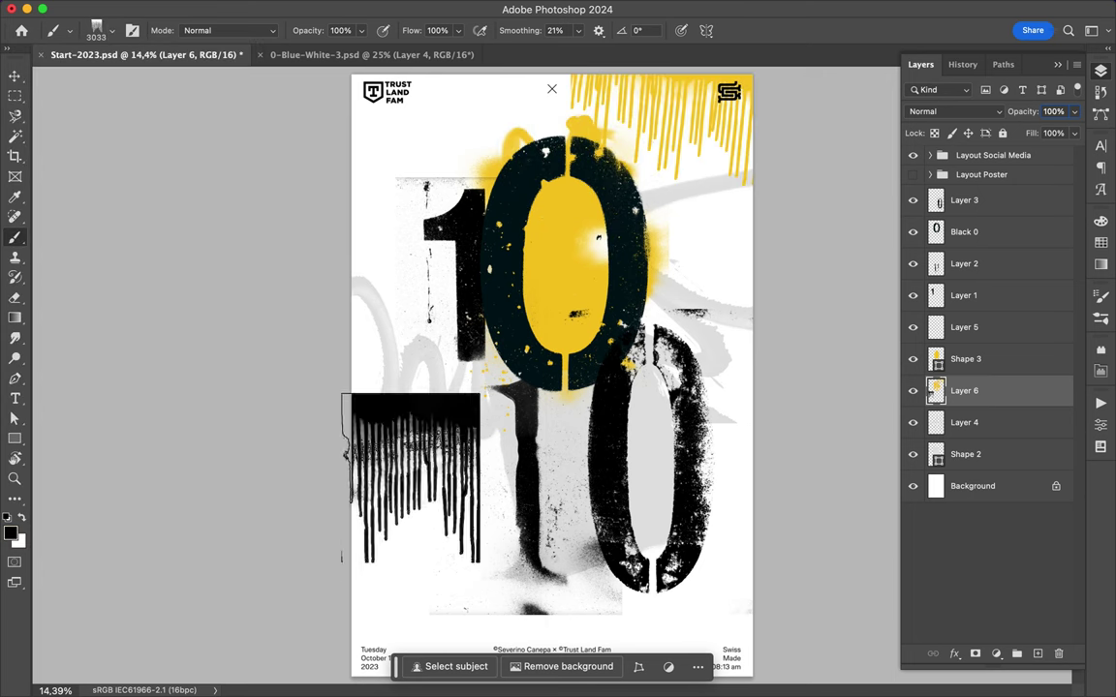
{"action": "left_click", "coordinate": [989, 455]}
{"action": "key", "text": "ctrl+v"}
{"action": "key", "text": "v"}
{"action": "left_click_drag", "start_coordinate": [421, 437], "coordinate": [437, 477]}
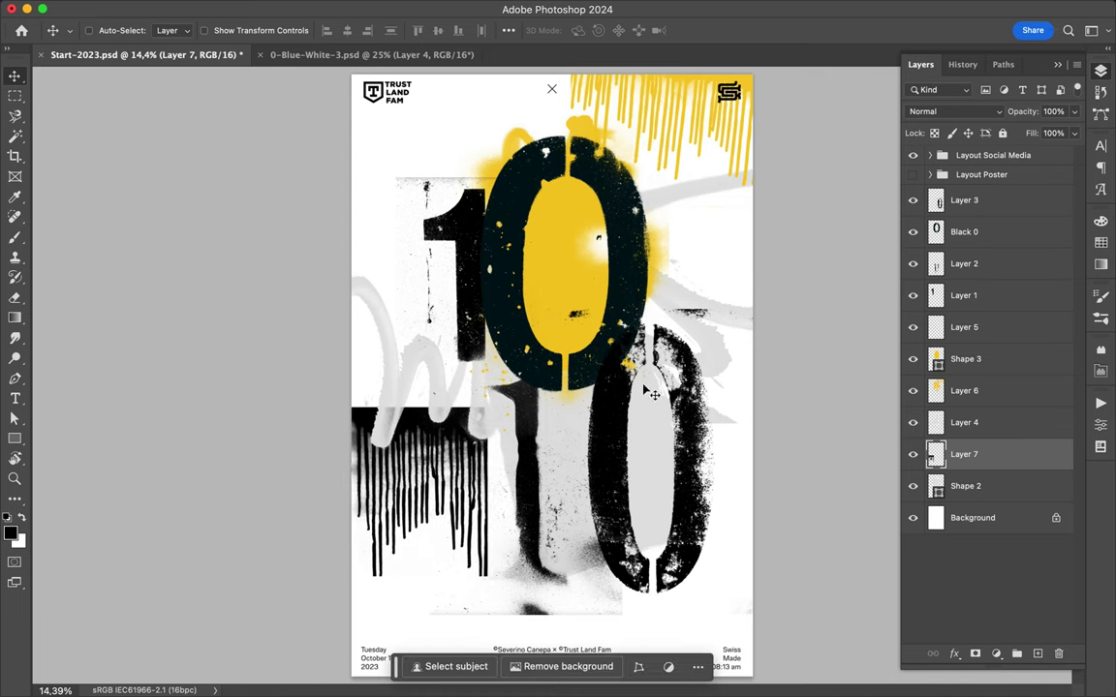
- Save the poster and switch to a smaller spray brush
{"action": "key", "text": "ctrl+s"}
{"action": "key", "text": "b"}
{"action": "right_click", "coordinate": [107, 165]}
{"action": "left_click", "coordinate": [140, 411]}
{"action": "key", "text": "Return"}
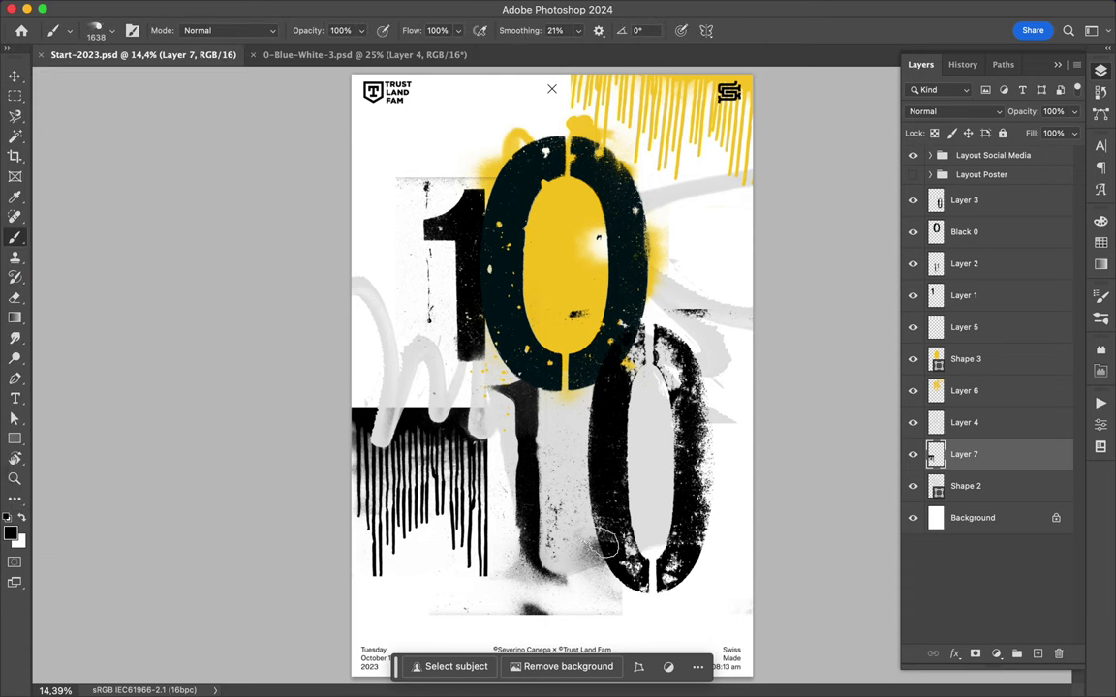
{"action": "left_click", "coordinate": [1100, 243]}
- Paint yellow drips with drip brush 26 on a new layer and move Layer 9 beneath Layer 7
{"action": "left_click", "coordinate": [113, 30]}
{"action": "left_click", "coordinate": [149, 386]}
{"action": "left_click", "coordinate": [116, 423]}
{"action": "key", "text": "period"}
{"action": "key", "text": "period"}
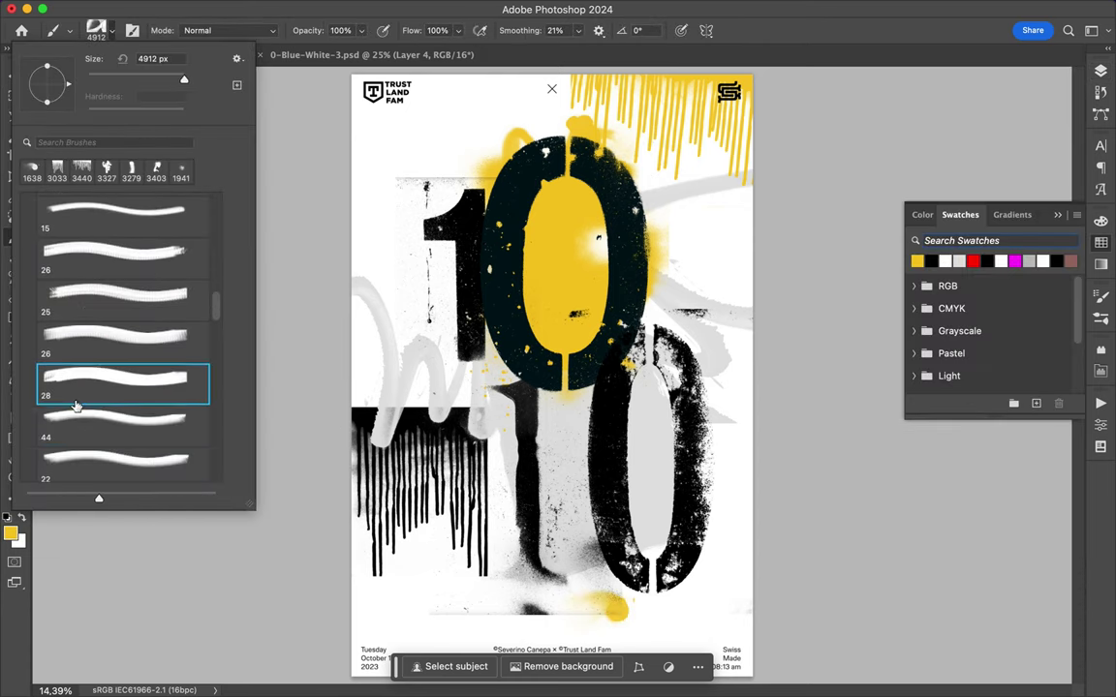
{"action": "key", "text": "Escape"}
{"action": "left_click", "coordinate": [1100, 70]}
{"action": "left_click", "coordinate": [1037, 654]}
{"action": "left_click_drag", "start_coordinate": [387, 159], "coordinate": [736, 165]}
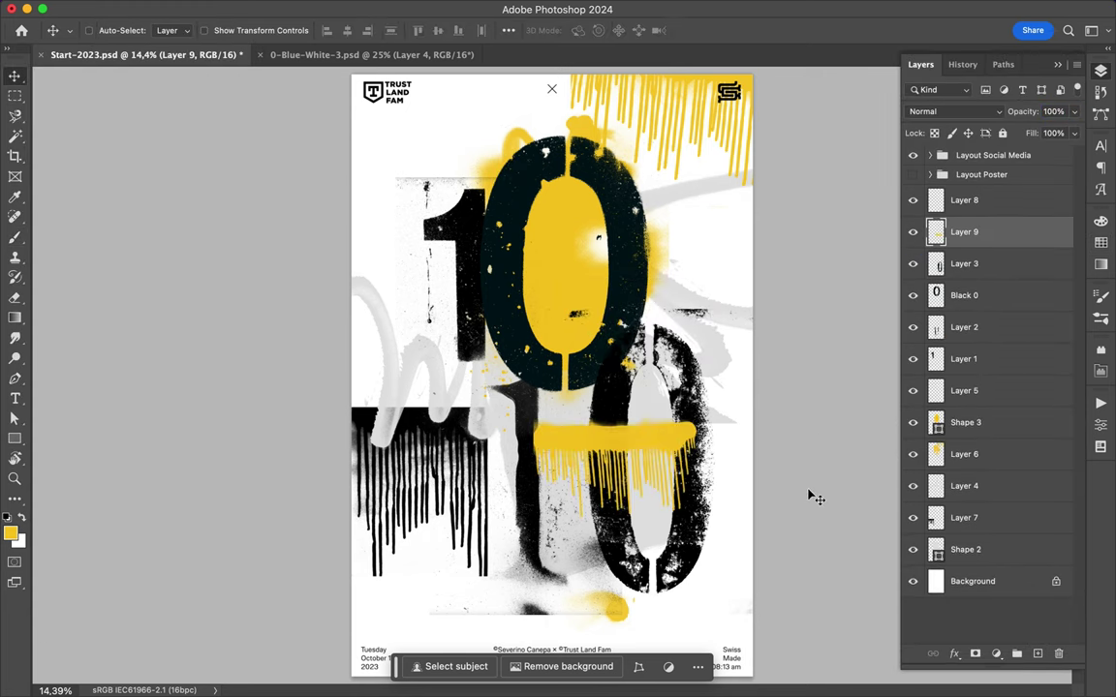
{"action": "left_click_drag", "start_coordinate": [963, 231], "coordinate": [969, 502]}
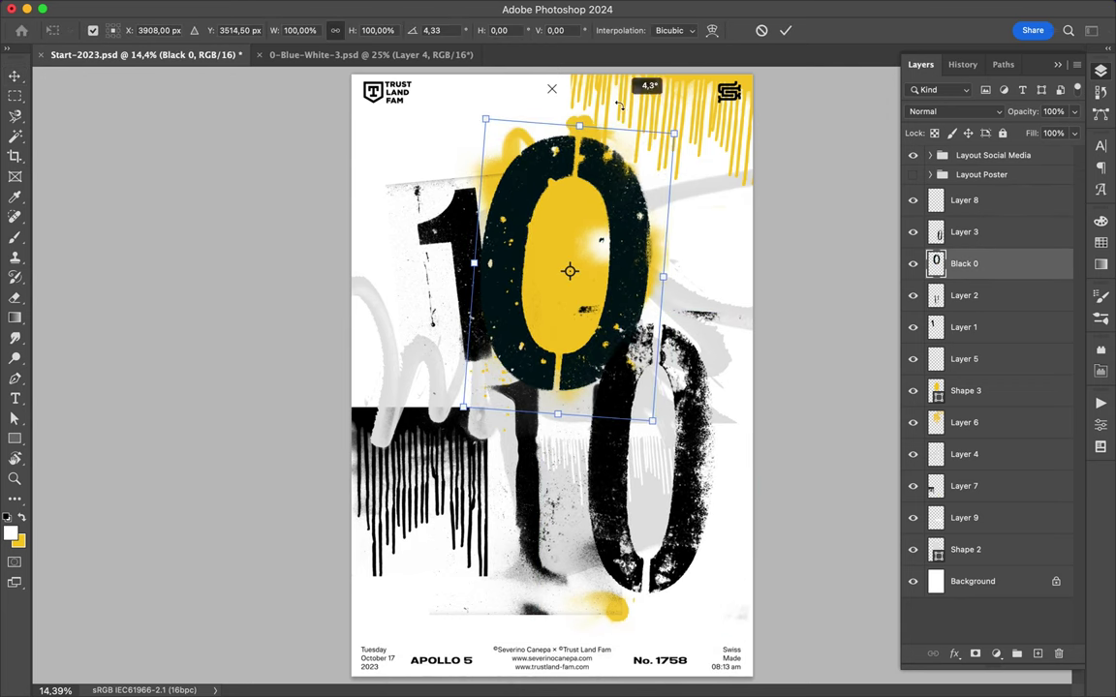
- Return to the Brush tool and view the brush presets without changing them
{"action": "key", "text": "b"}
{"action": "left_click", "coordinate": [104, 30]}
{"action": "key", "text": "Escape"}
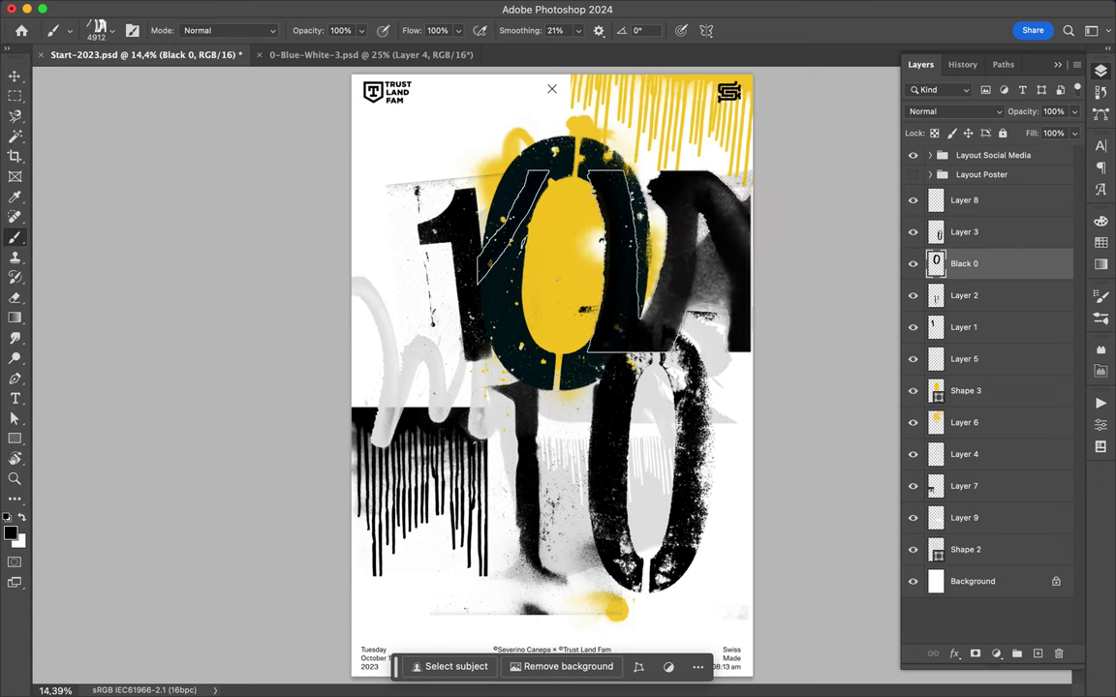
- Try a black dab with spray brush 47 near the poster top, then undo it
{"action": "left_click", "coordinate": [104, 30]}
{"action": "key", "text": "period"}
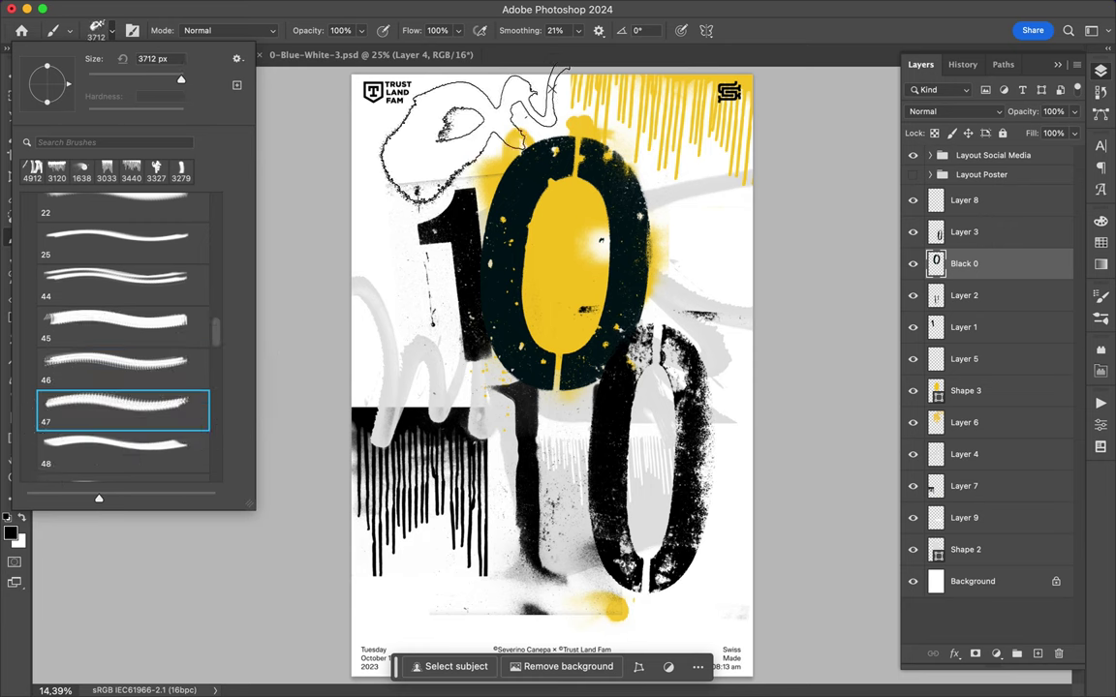
{"action": "left_click", "coordinate": [445, 112]}
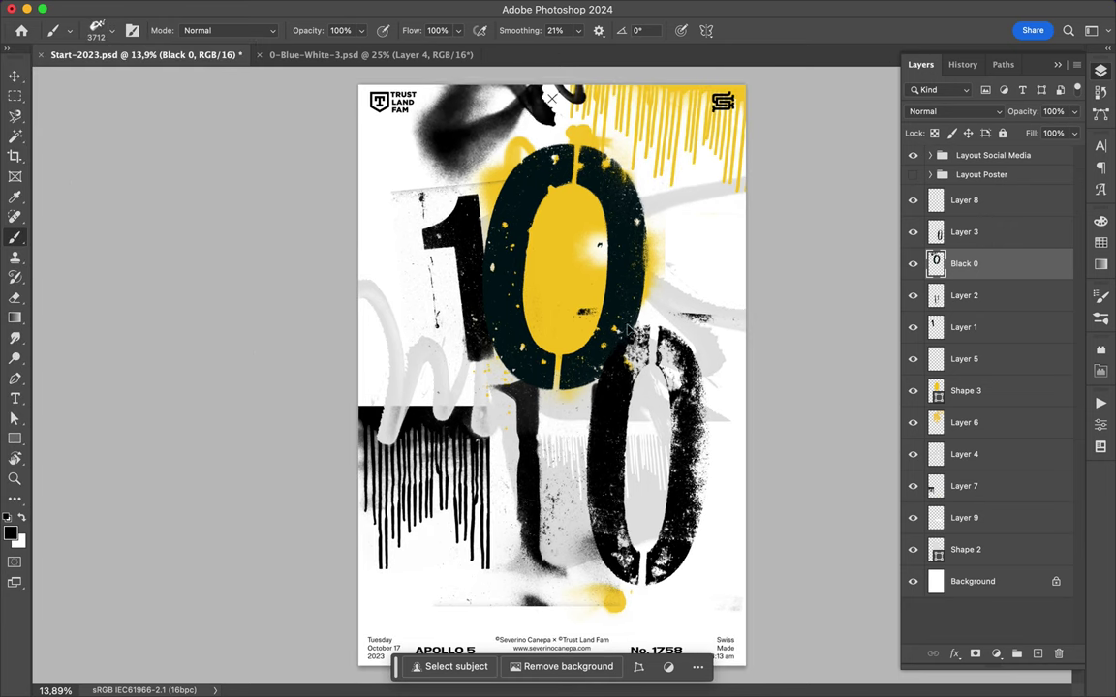
{"action": "key", "text": "ctrl+shift+alt+n"}
- Add Layer 10 below Layer 1 and set the paint colour to white
{"action": "left_click", "coordinate": [103, 30]}
{"action": "left_click", "coordinate": [123, 445]}
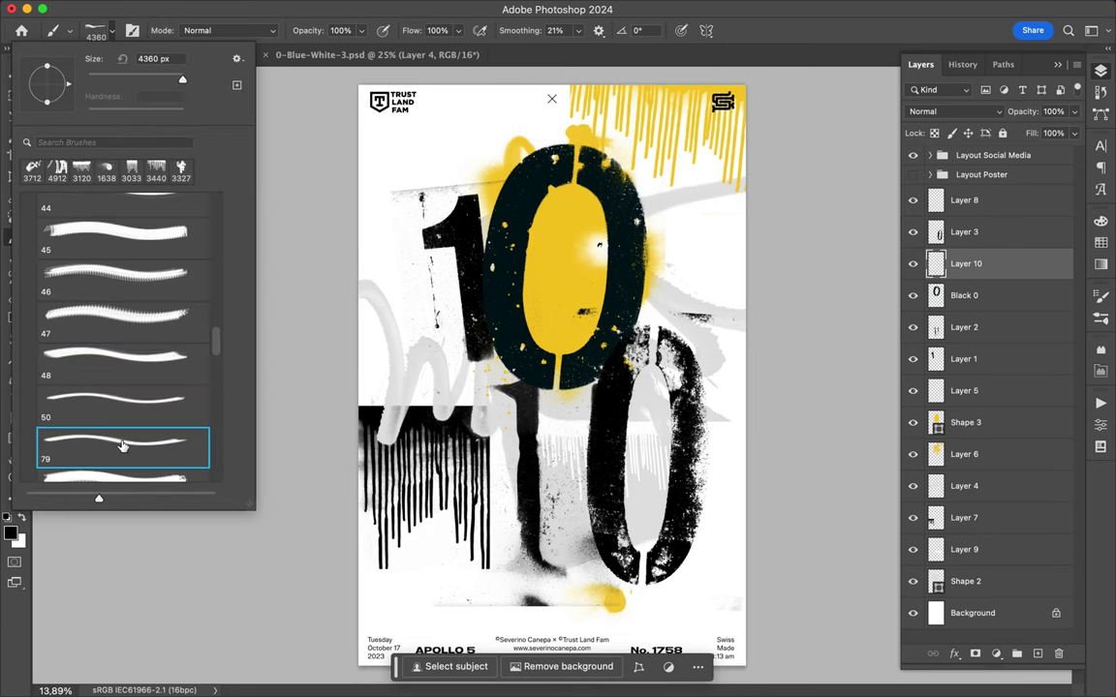
{"action": "key", "text": "Escape"}
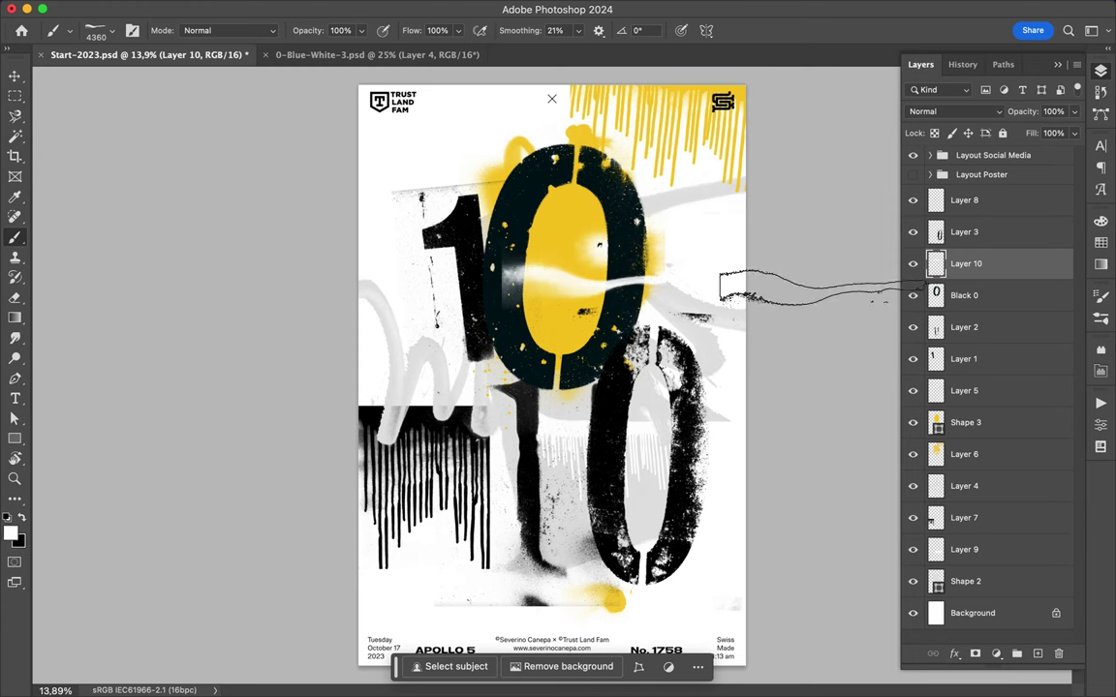
{"action": "key", "text": "v"}
{"action": "left_click_drag", "start_coordinate": [968, 264], "coordinate": [1013, 374]}
{"action": "key", "text": "b"}
- Browse the brush presets from preset 70 down to the first Strokes brush
{"action": "left_click", "coordinate": [104, 30]}
{"action": "left_click", "coordinate": [117, 377]}
{"action": "left_click", "coordinate": [123, 424]}
{"action": "key", "text": "period"}
{"action": "key", "text": "period"}
{"action": "key", "text": "period"}
{"action": "key", "text": "period"}
{"action": "key", "text": "period"}
{"action": "scroll", "coordinate": [146, 339], "scroll_direction": "down", "scroll_amount": 2}
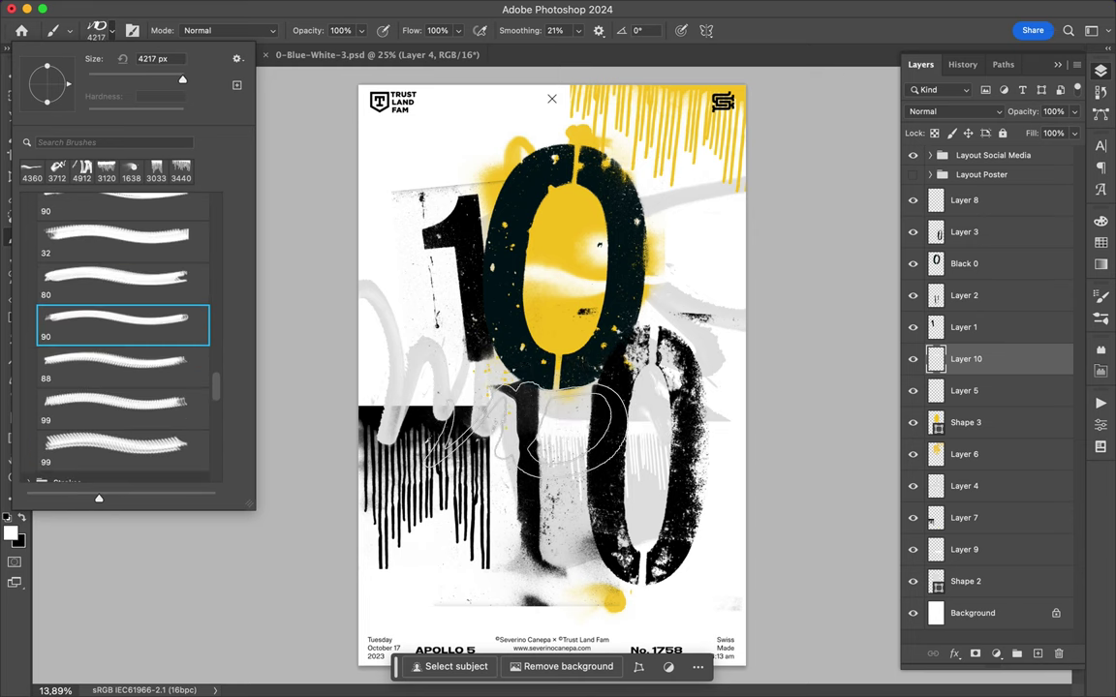
{"action": "key", "text": "period"}
{"action": "key", "text": "period"}
{"action": "scroll", "coordinate": [145, 340], "scroll_direction": "down", "scroll_amount": 3}
{"action": "key", "text": "period"}
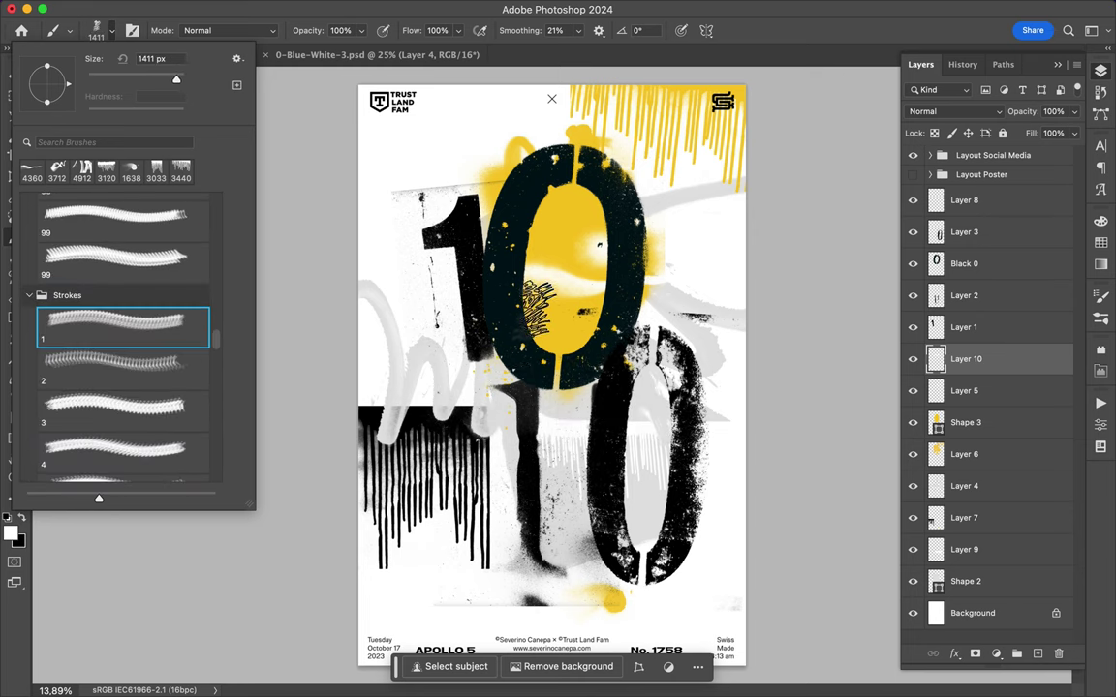
{"action": "key", "text": "Escape"}
{"action": "key", "text": "period"}
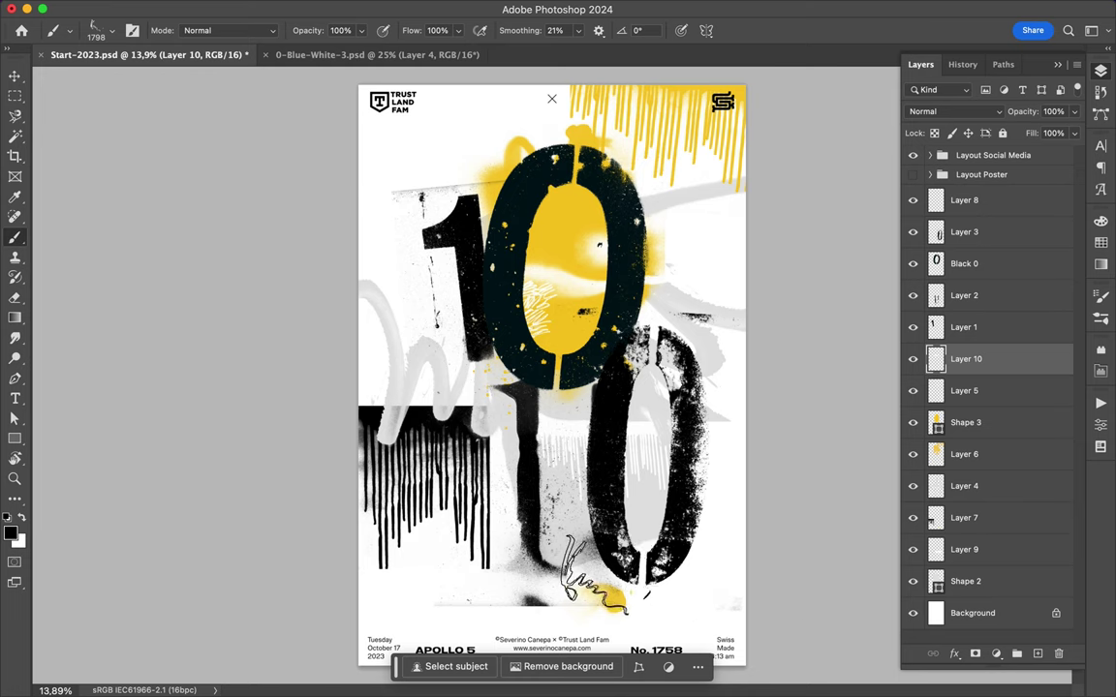
- Pick a Strokes 23 brush and stamp black marks on the poster
{"action": "left_click", "coordinate": [111, 30]}
{"action": "key", "text": "Escape"}
{"action": "left_click", "coordinate": [112, 30]}
{"action": "key", "text": "period"}
{"action": "key", "text": "period"}
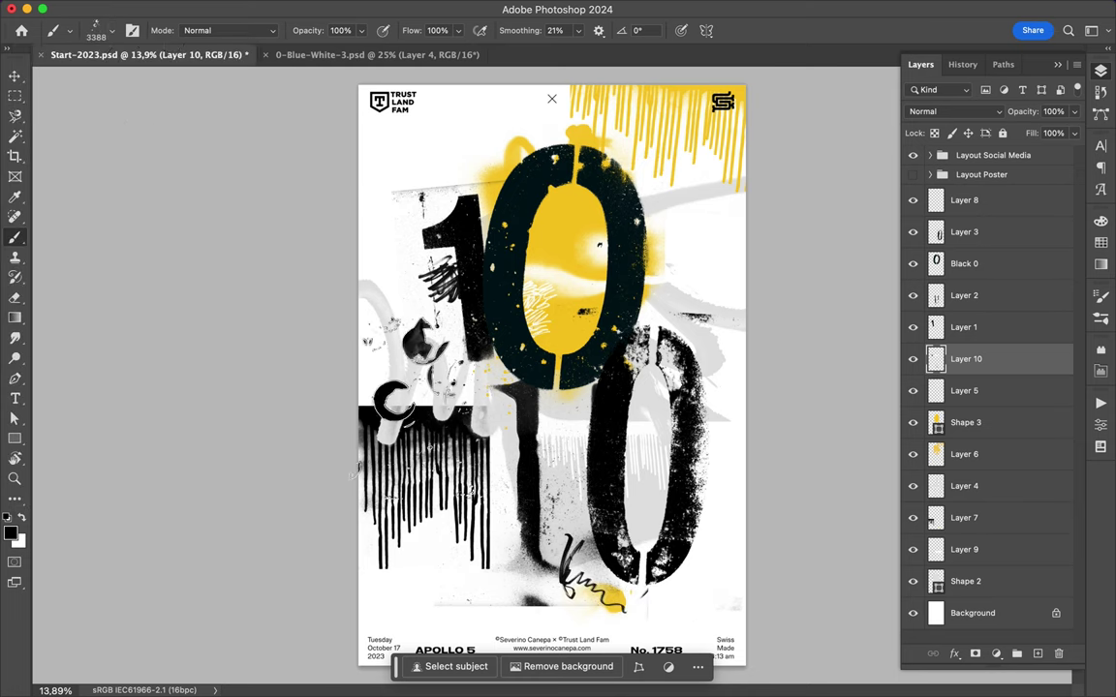
{"action": "key", "text": "period"}
{"action": "left_click", "coordinate": [668, 261]}
{"action": "left_click", "coordinate": [111, 30]}
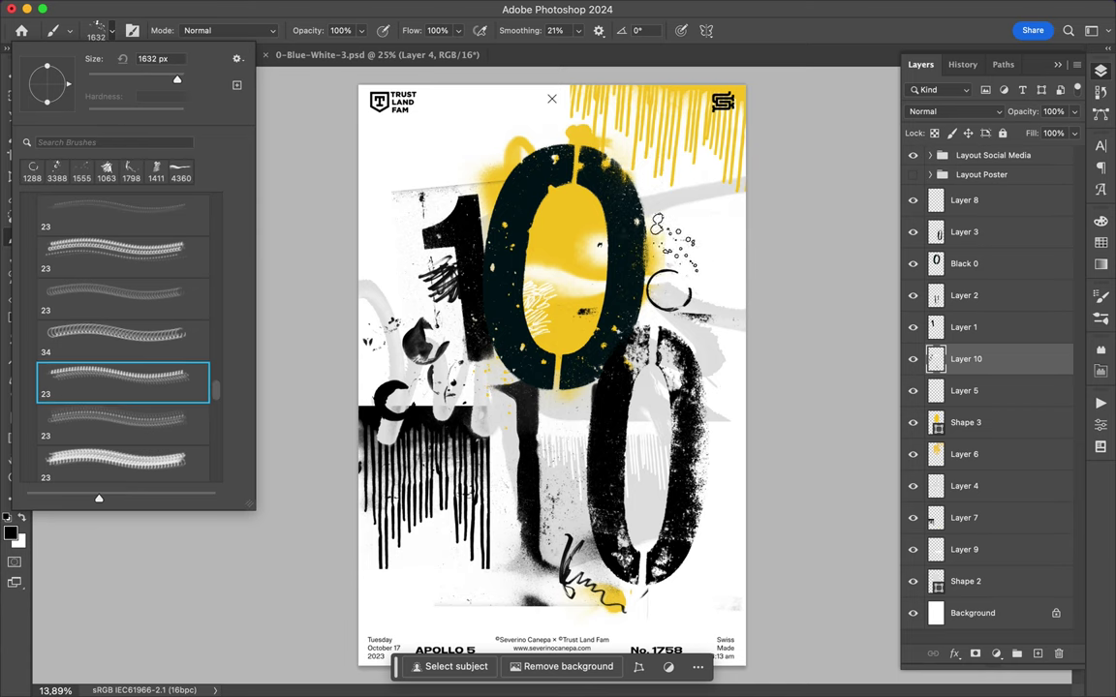
{"action": "key", "text": "Escape"}
- Stamp black circles around the yellow 0 and draw black doodles and squiggles around the lower 0
{"action": "left_click", "coordinate": [111, 30]}
{"action": "left_click", "coordinate": [124, 423]}
{"action": "left_click", "coordinate": [504, 237]}
{"action": "left_click", "coordinate": [111, 30]}
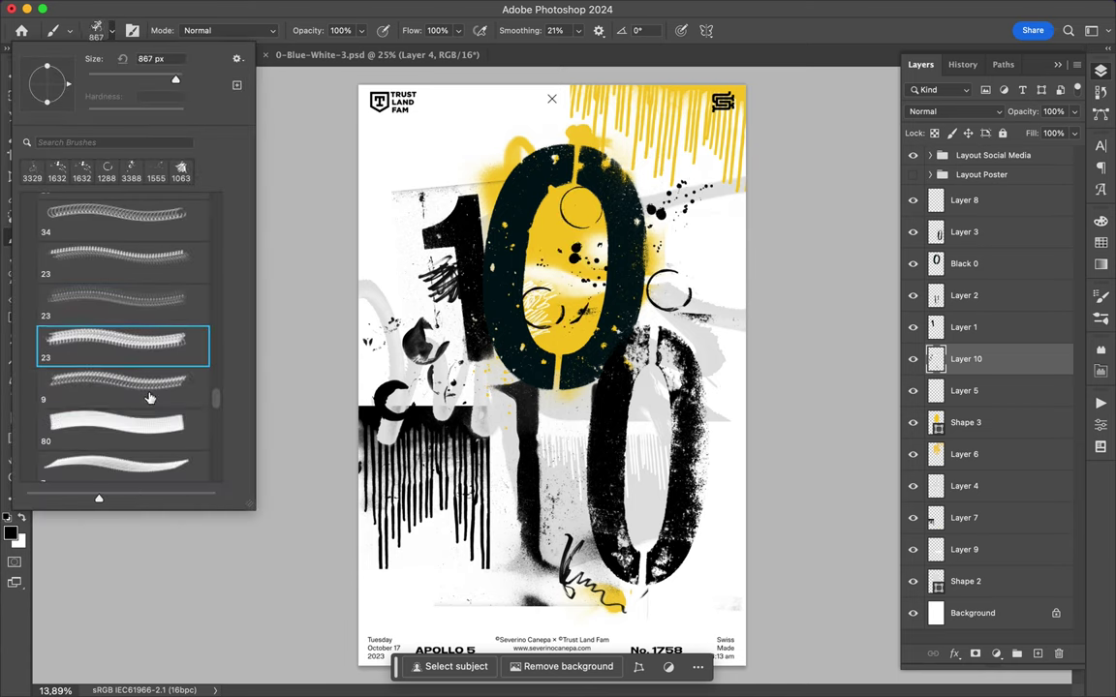
{"action": "left_click", "coordinate": [121, 280]}
{"action": "left_click", "coordinate": [121, 405]}
{"action": "left_click_drag", "start_coordinate": [513, 427], "coordinate": [527, 552]}
{"action": "left_click", "coordinate": [111, 30]}
{"action": "left_click", "coordinate": [121, 447]}
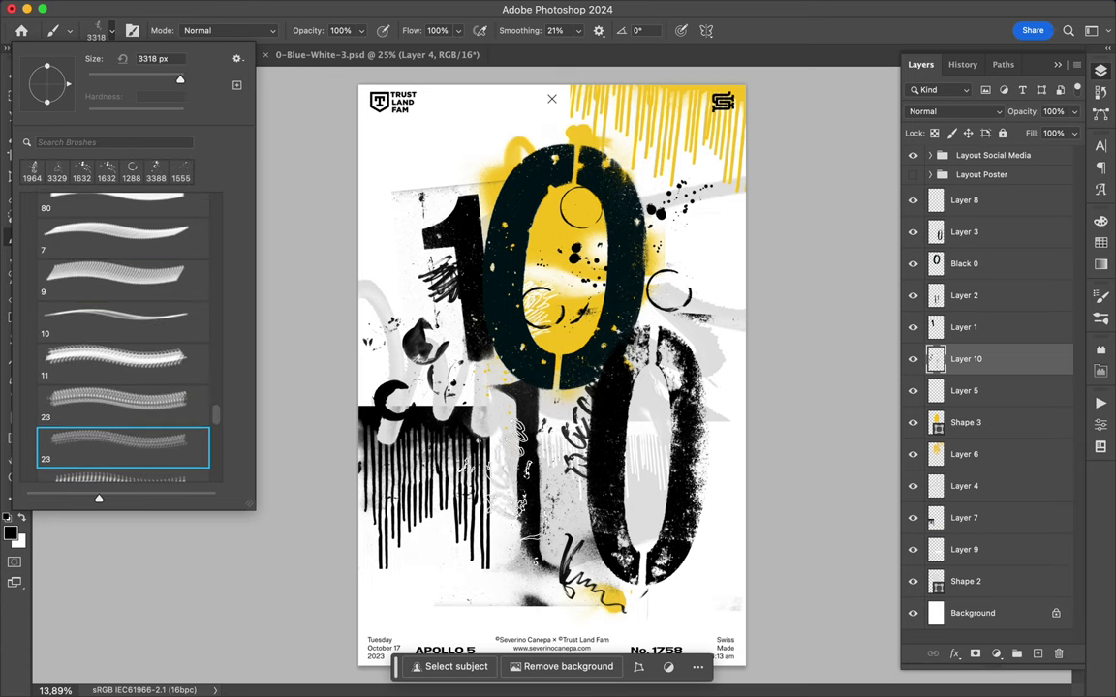
{"action": "left_click_drag", "start_coordinate": [528, 465], "coordinate": [675, 593]}
- Select the first formless grunge stripe brush from the brush presets
{"action": "left_click", "coordinate": [97, 30]}
{"action": "left_click", "coordinate": [121, 366]}
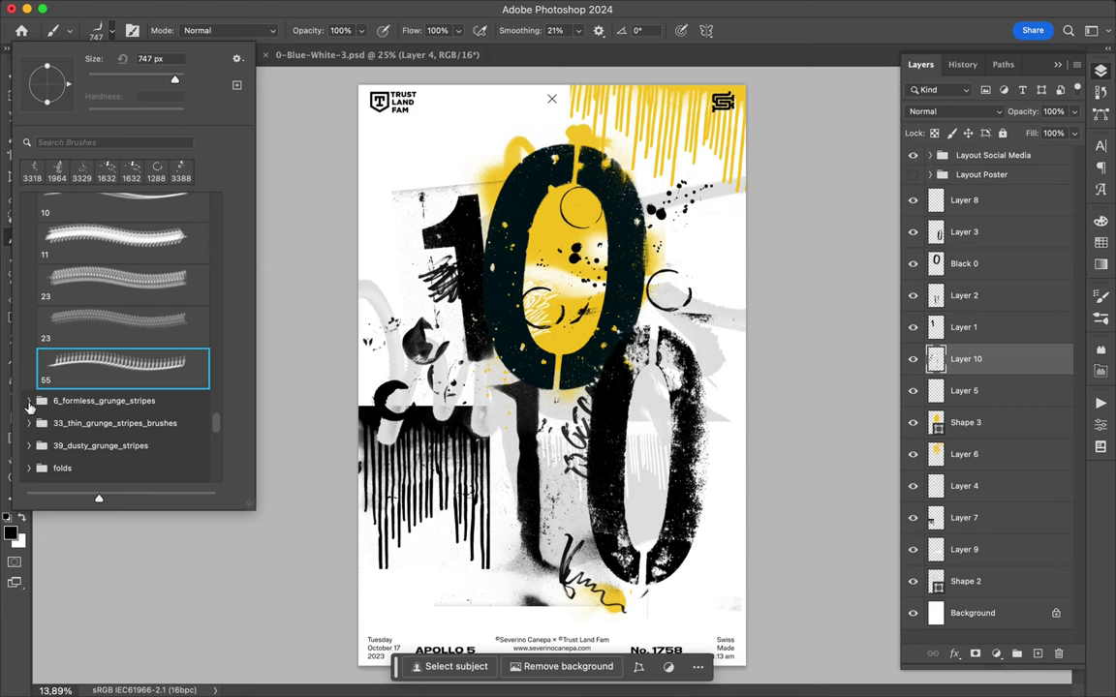
{"action": "left_click", "coordinate": [28, 401]}
{"action": "left_click", "coordinate": [121, 431]}
{"action": "key", "text": "Return"}
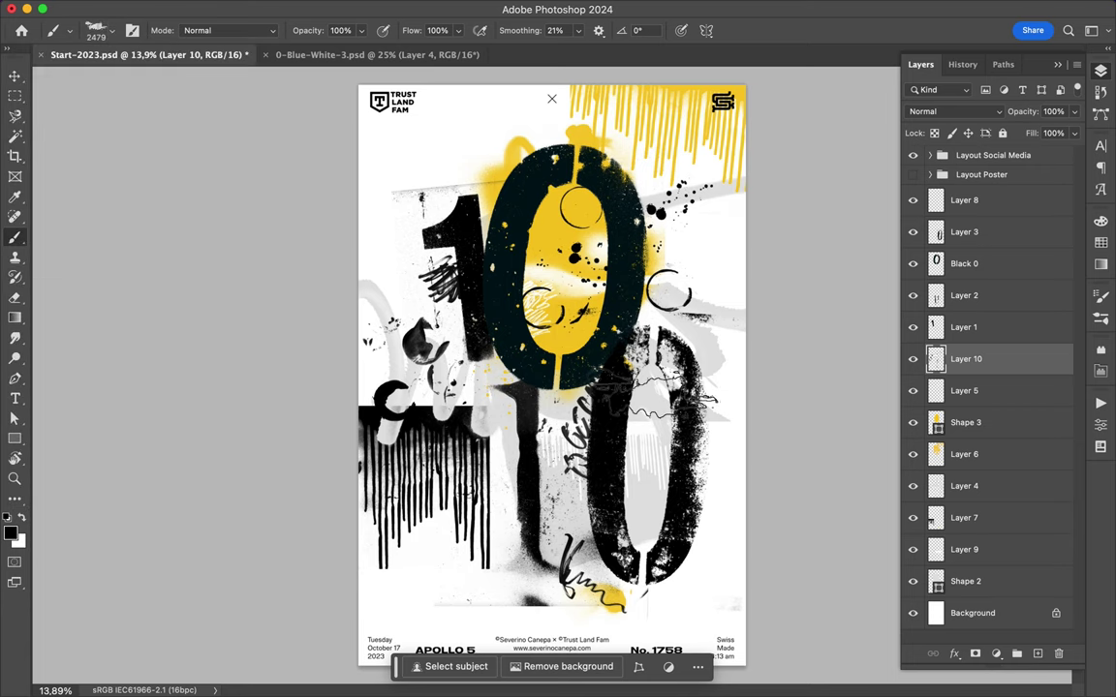
{"action": "left_click", "coordinate": [96, 30]}
- Scatter fine black specks over the upper poster with the WG Dust Particles brushes
{"action": "scroll", "coordinate": [116, 310], "scroll_direction": "up", "scroll_amount": 10}
{"action": "left_click", "coordinate": [28, 226]}
{"action": "left_click", "coordinate": [121, 258]}
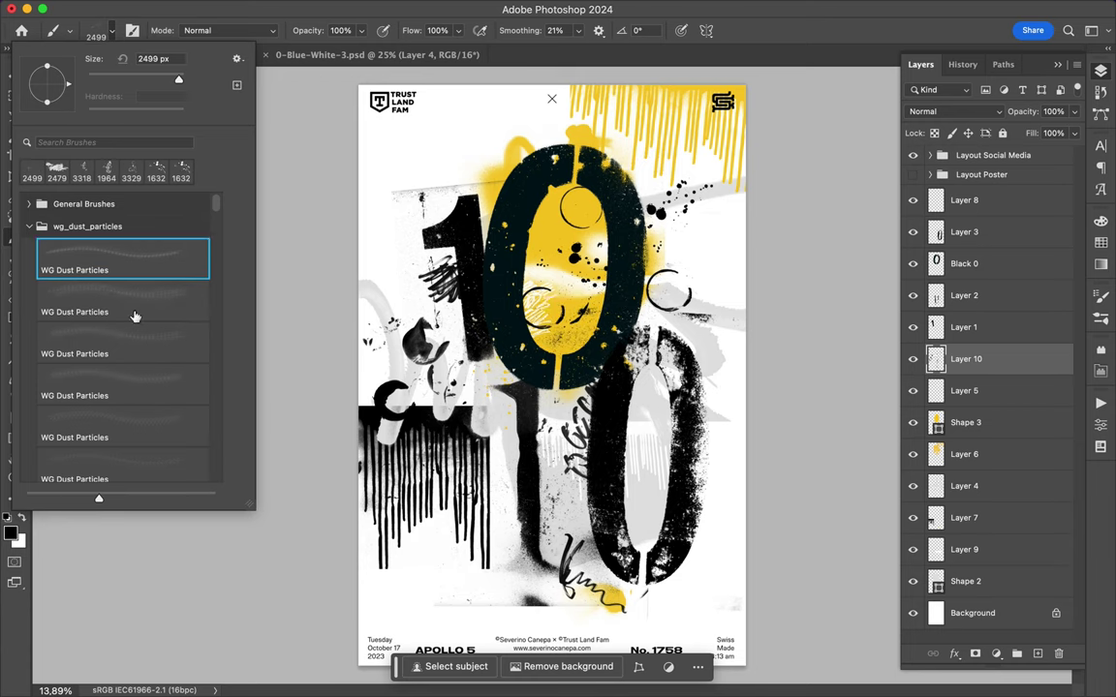
{"action": "left_click", "coordinate": [99, 341]}
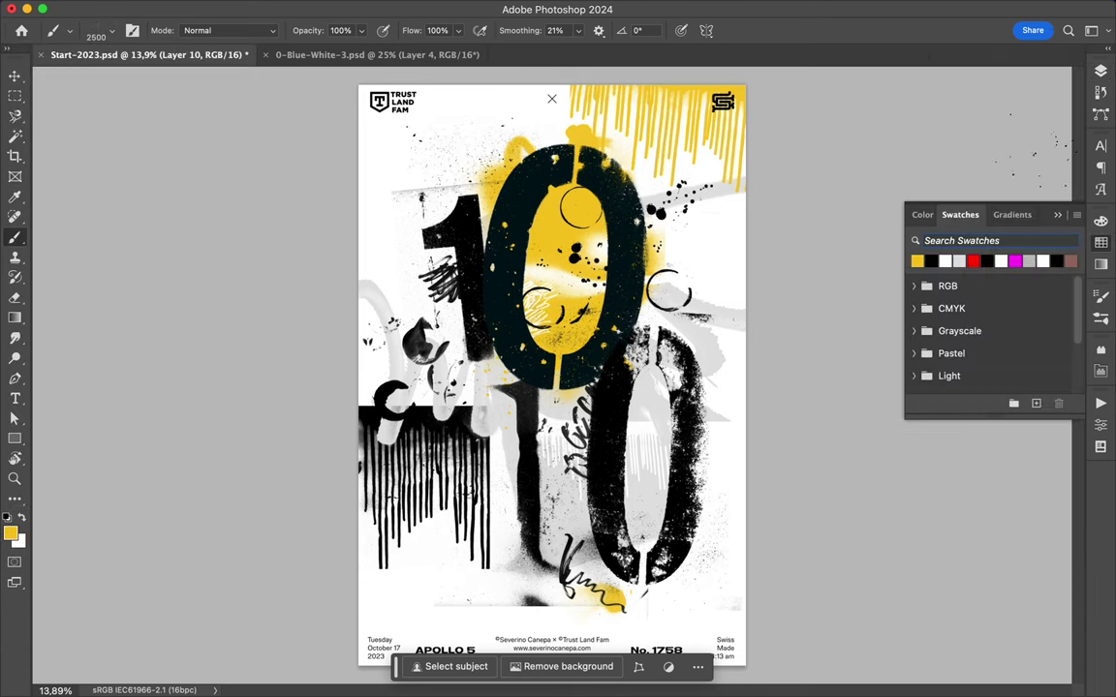
{"action": "scroll", "coordinate": [541, 506], "scroll_direction": "up", "scroll_amount": 5}
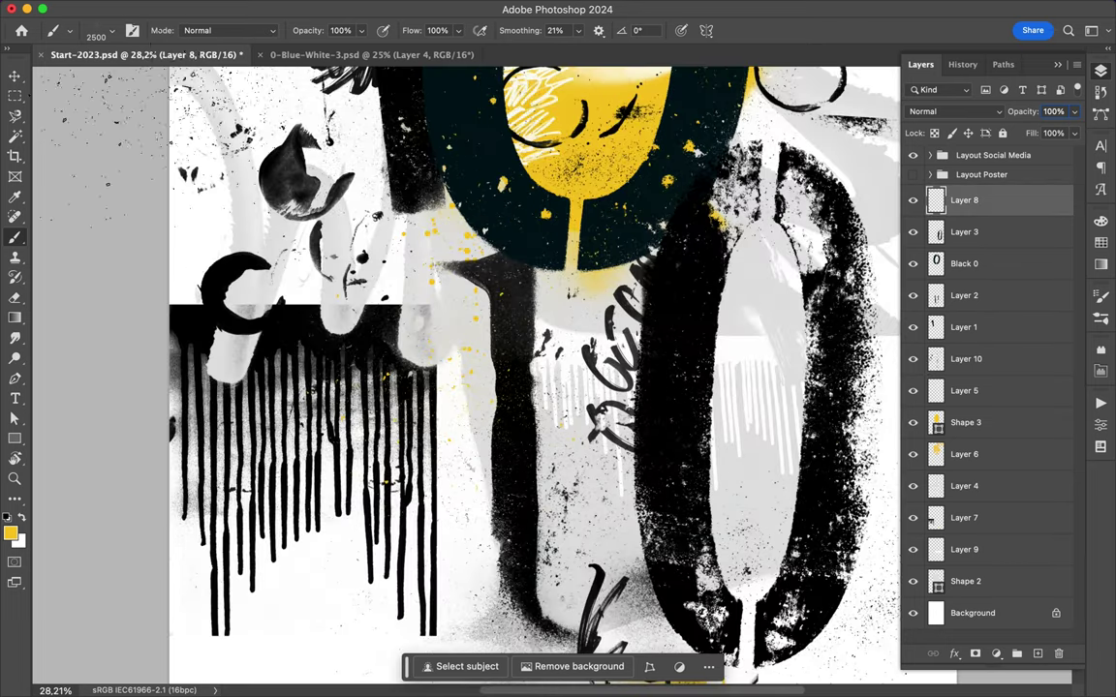